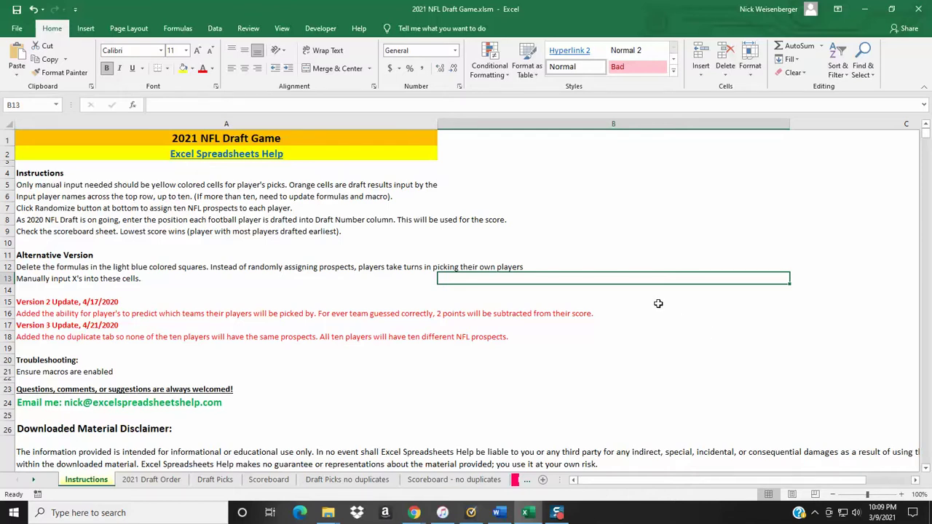
Read through the game rules on the Instructions sheet, then examine the team pick order on the 2021 Draft Order sheet.
scroll(655, 297, "down", 3)
scroll(653, 293, "up", 3)
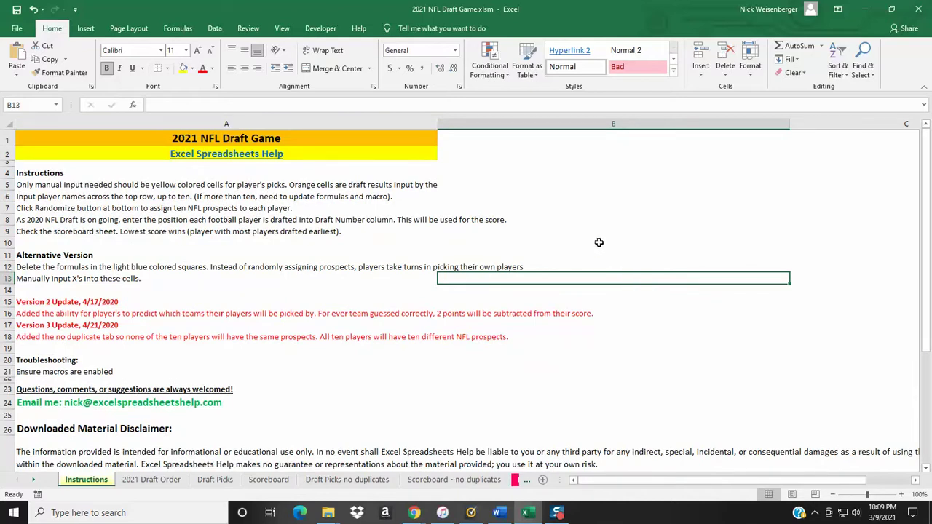
scroll(649, 225, "down", 3)
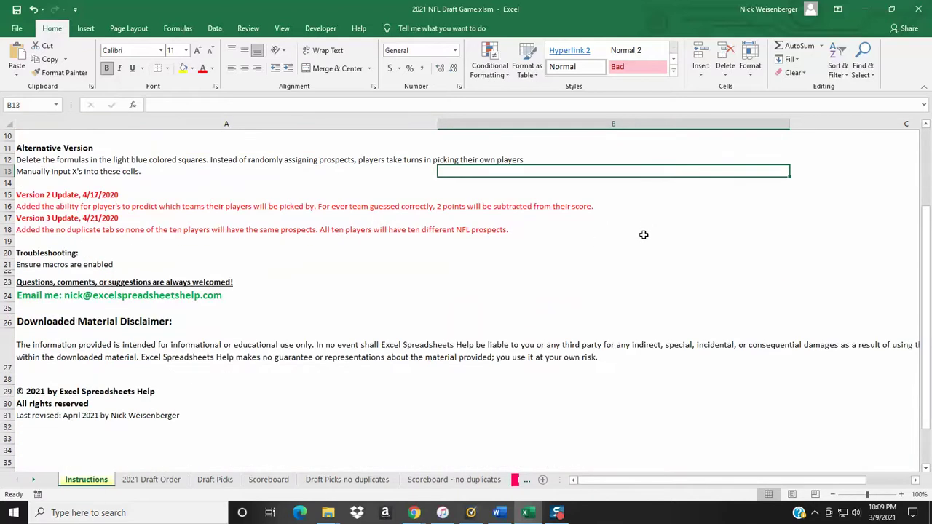
scroll(640, 244, "up", 3)
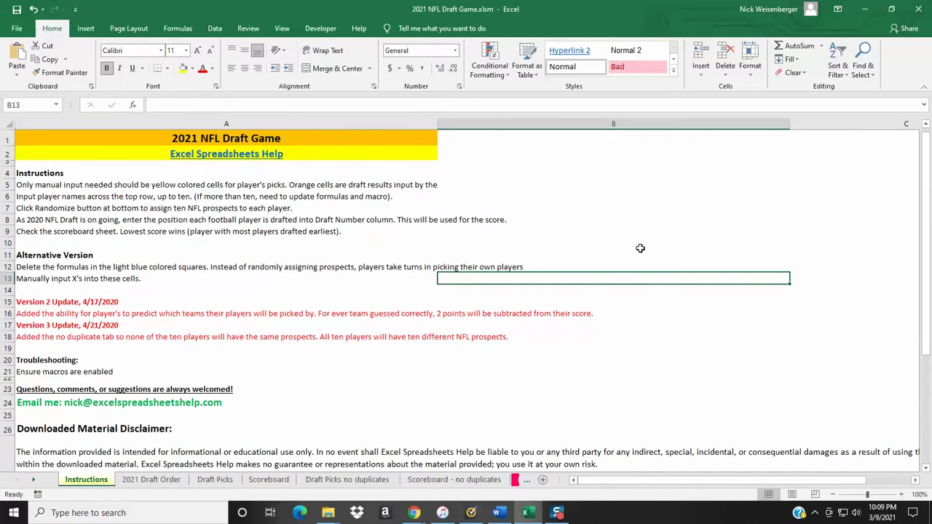
left_click(145, 479)
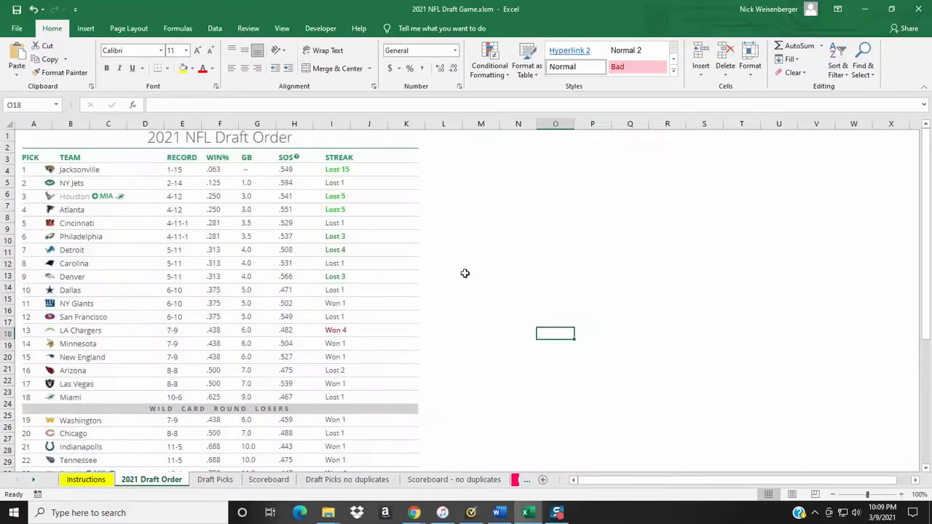
scroll(464, 273, "down", 3)
scroll(462, 269, "up", 3)
scroll(92, 194, "down", 5)
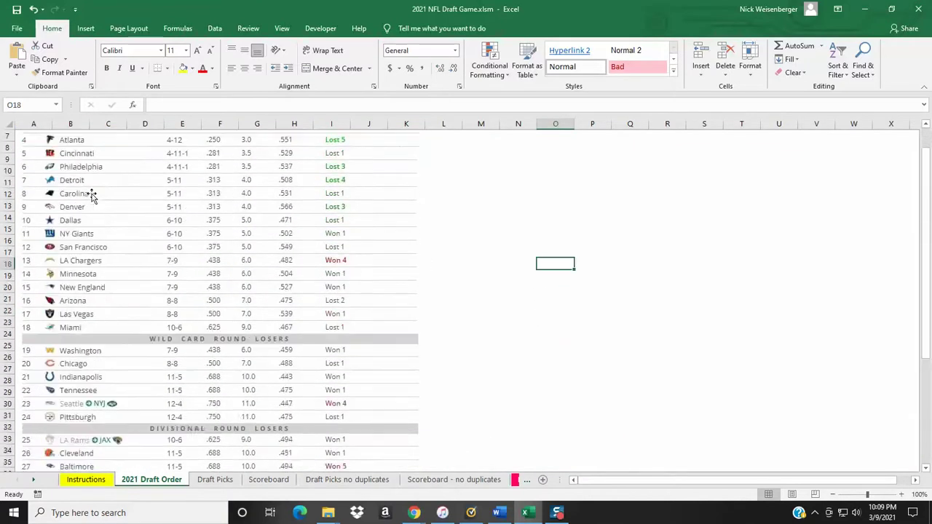
scroll(92, 193, "up", 5)
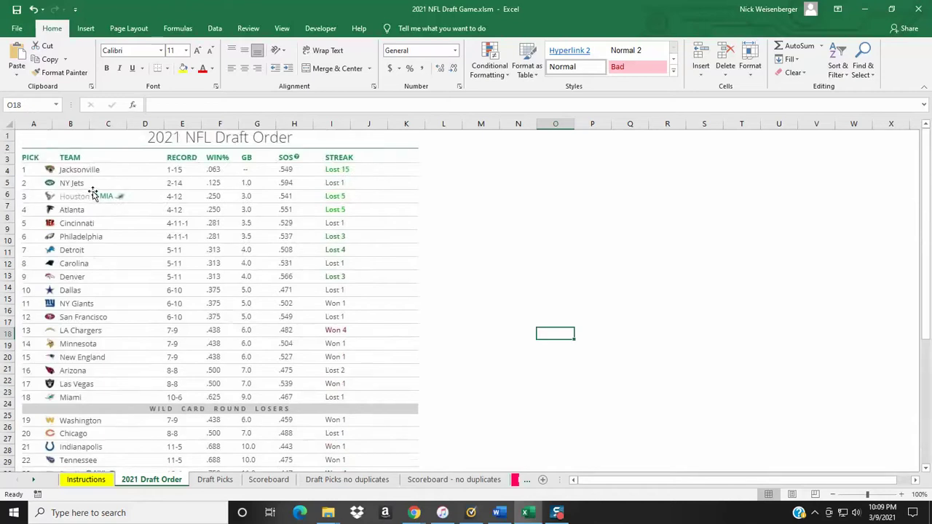
Examine the Draft Picks sheet, from the prospect list and participant columns to the check and points rows.
left_click(210, 479)
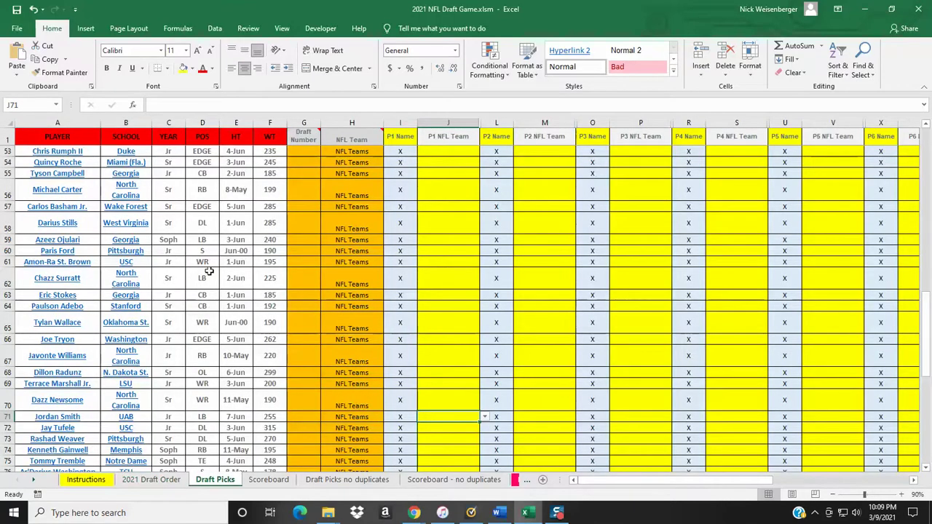
scroll(207, 270, "up", 4)
scroll(210, 258, "up", 12)
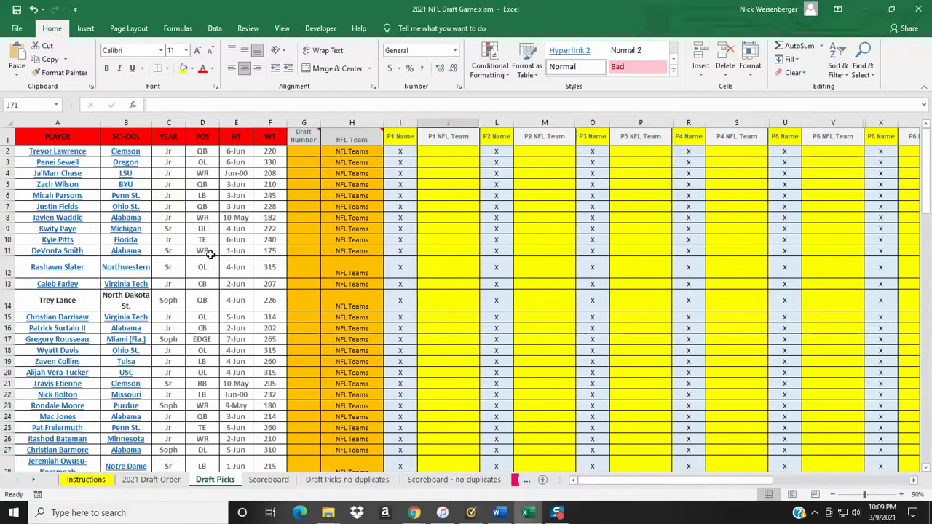
scroll(209, 255, "down", 15)
scroll(209, 255, "down", 18)
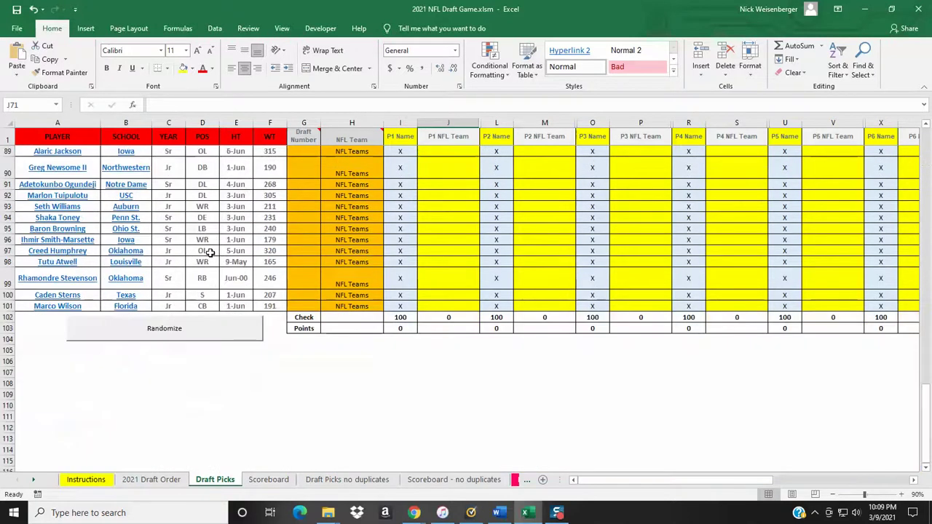
scroll(211, 255, "up", 2)
scroll(266, 327, "up", 20)
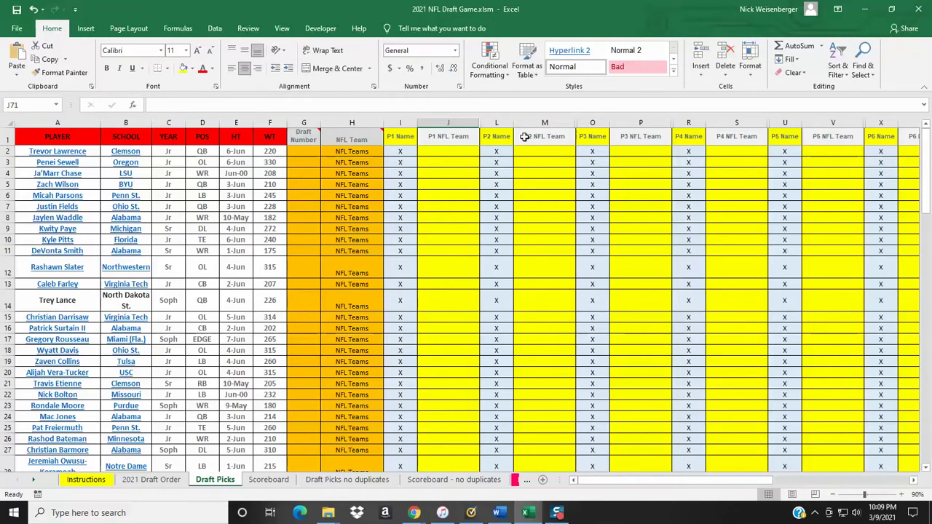
left_click_drag(652, 481, 600, 479)
Replace the P1 Name and P2 Name headers on the Draft Picks sheet with the first two participants' names.
left_click(396, 140)
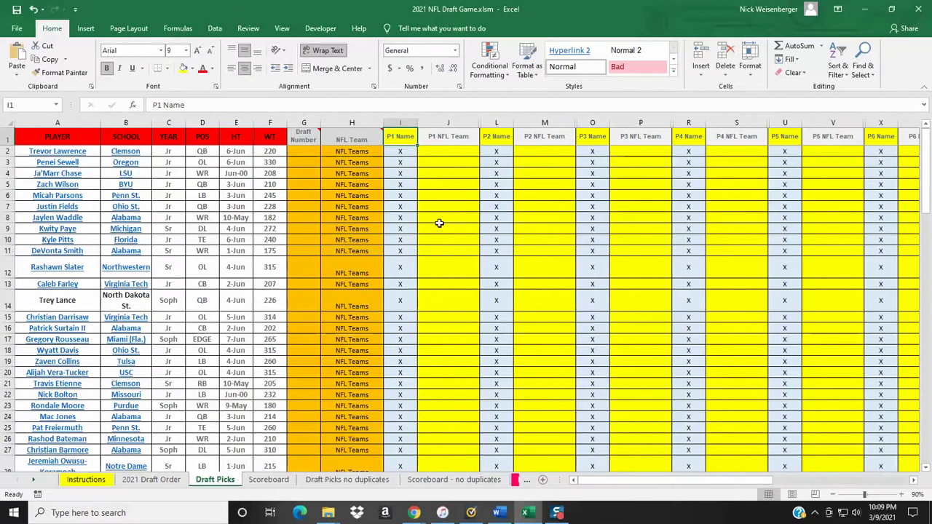
type("Nick")
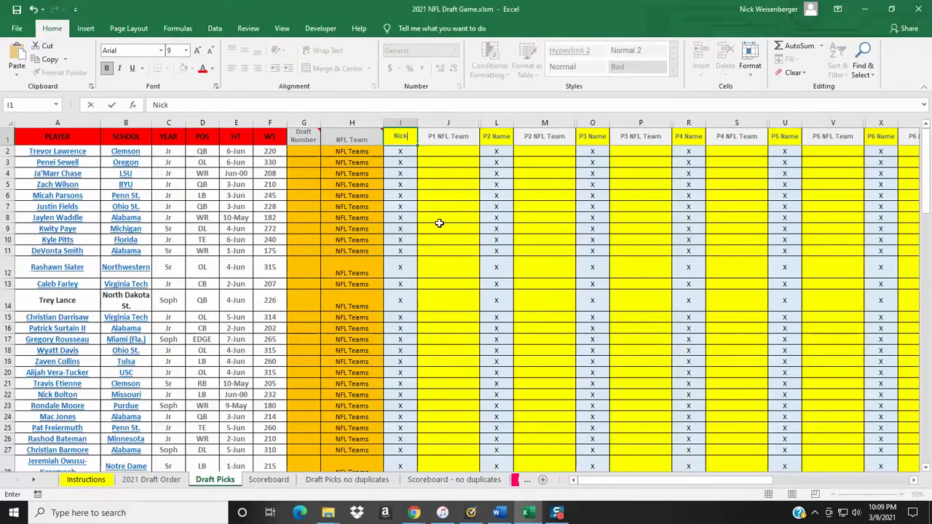
key("Tab")
key("Tab")
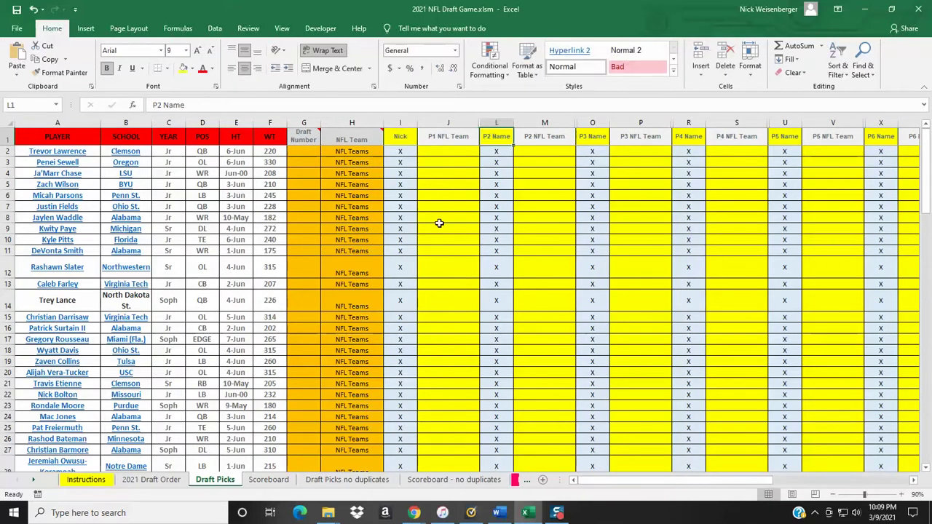
type("Ben")
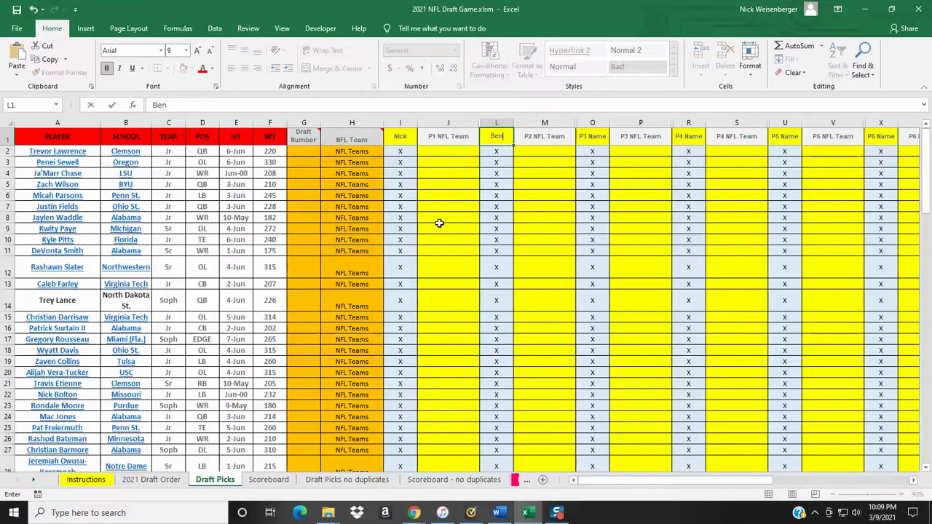
key("Tab")
Replace the P3 Name and P4 Name headers with the third and fourth participants' names.
key("Tab")
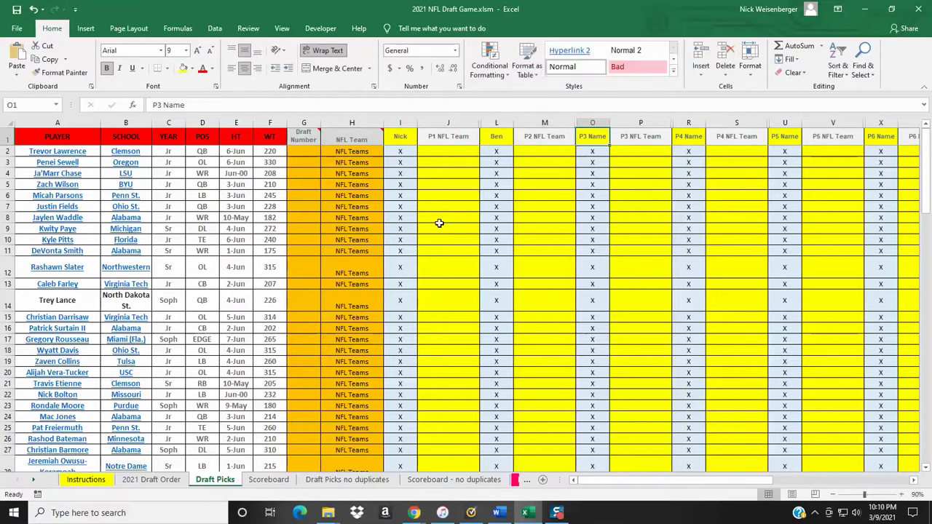
type("Brooke")
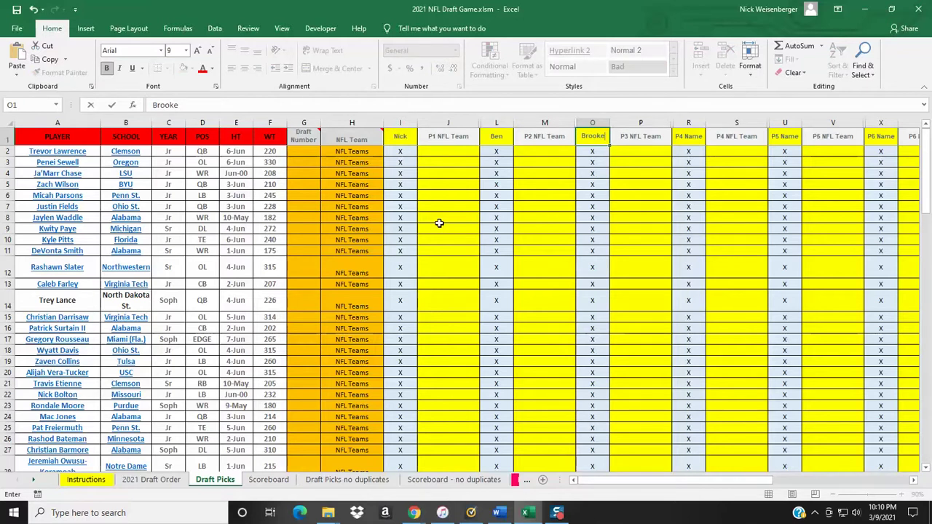
key("Return")
key("Tab")
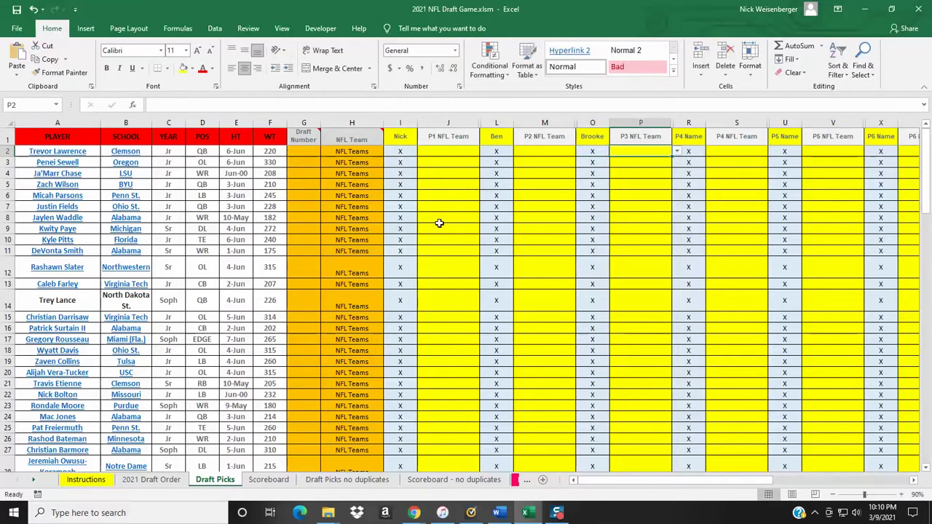
key("Up")
key("Right")
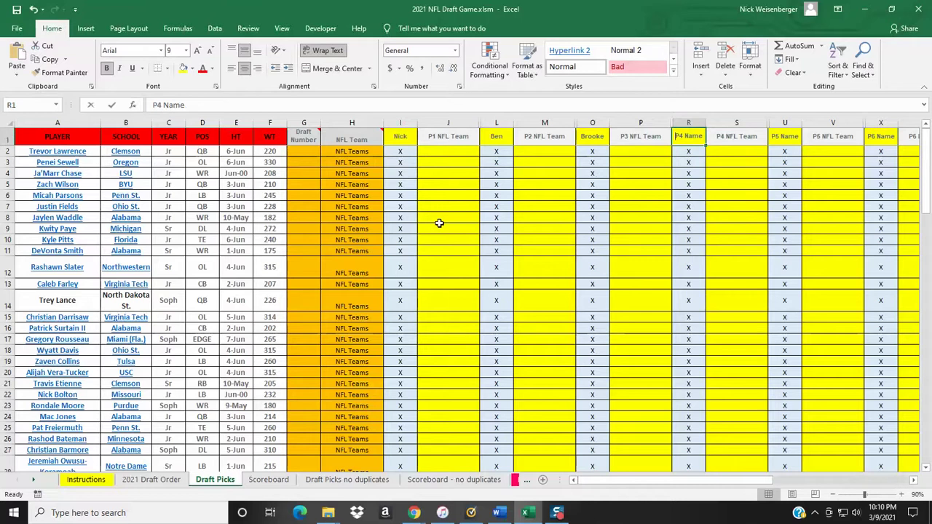
type("Kelly")
key("Return")
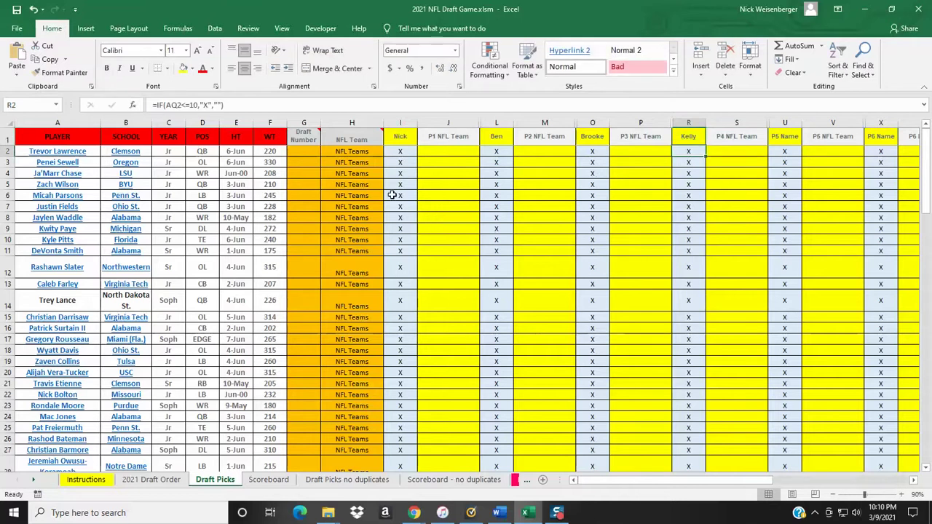
Run the Randomize macro below the prospect list to assign ten NFL prospects to each participant.
scroll(151, 291, "down", 8)
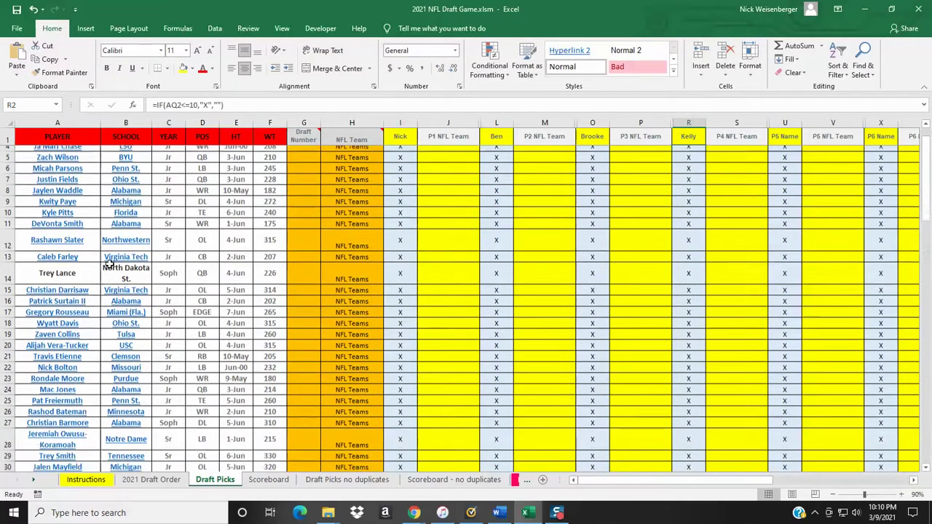
scroll(153, 312, "down", 12)
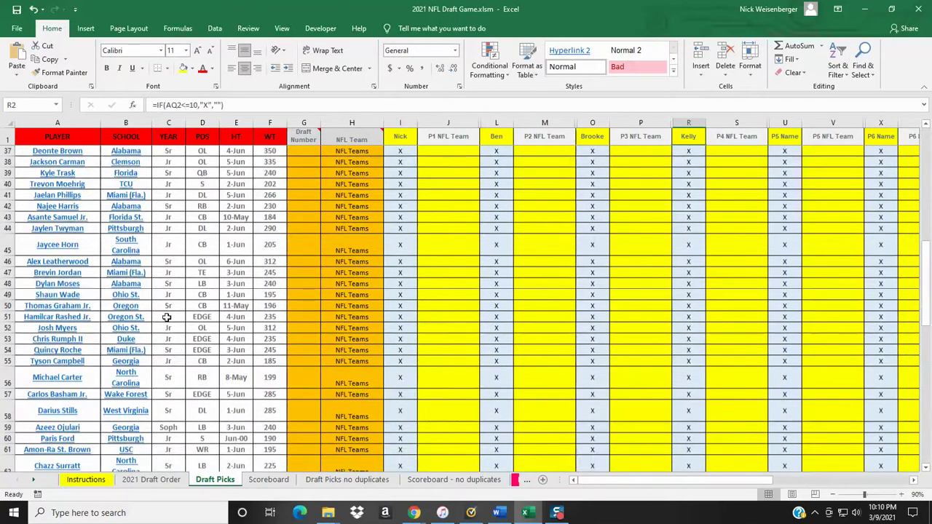
scroll(167, 317, "down", 9)
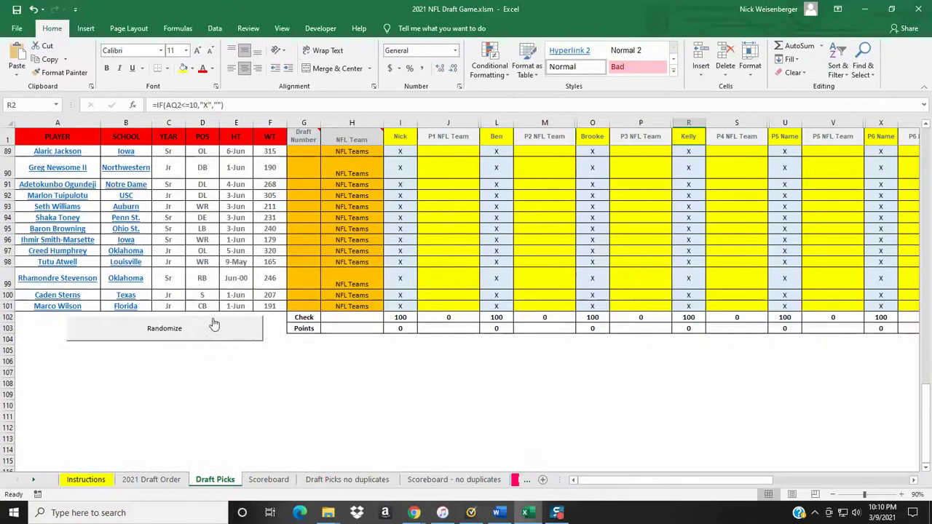
scroll(342, 326, "up", 20)
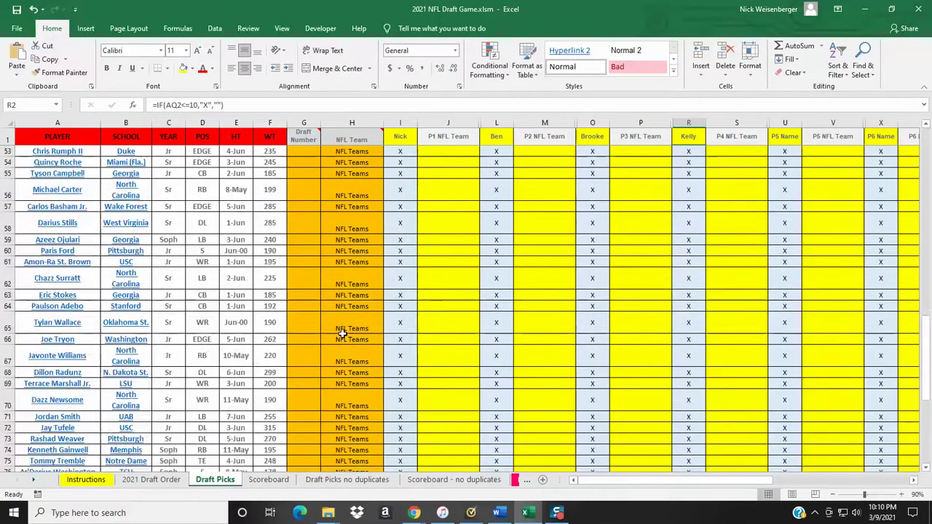
scroll(352, 318, "up", 3)
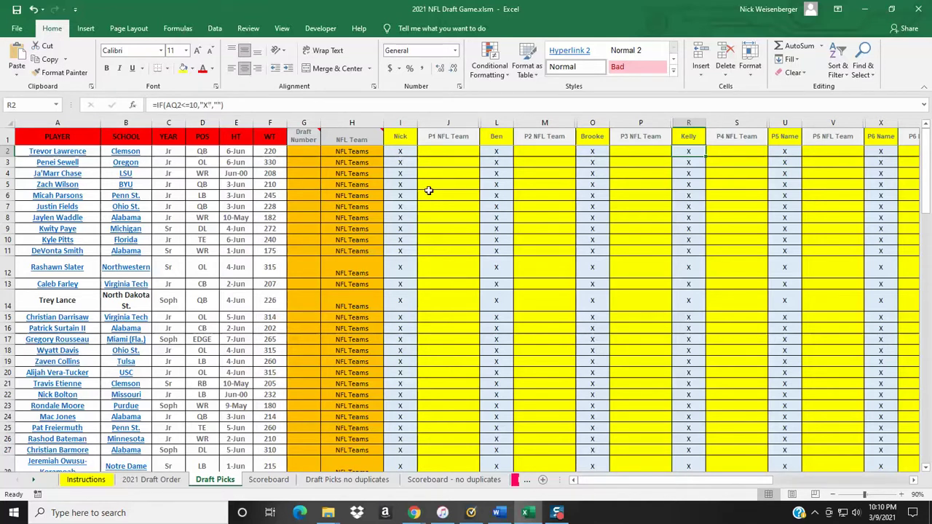
scroll(416, 230, "down", 20)
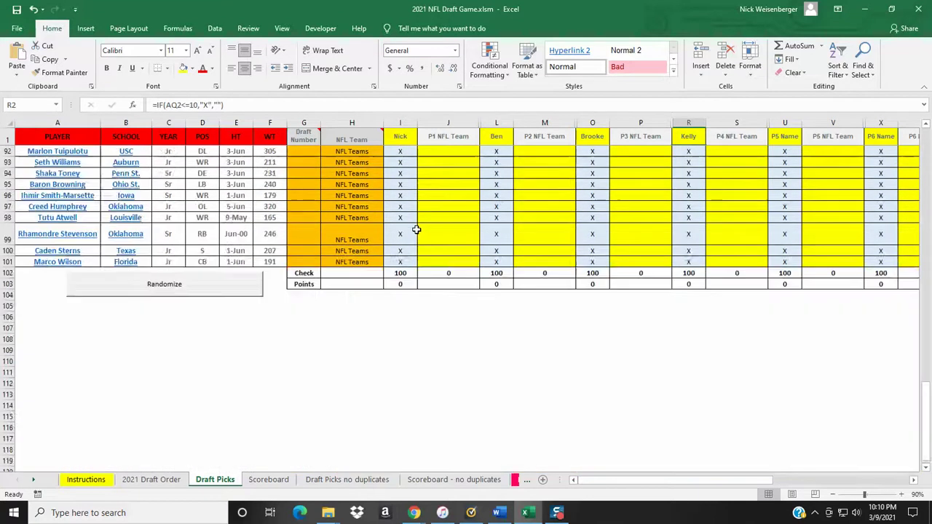
scroll(416, 230, "down", 2)
scroll(207, 260, "up", 1)
left_click(207, 259)
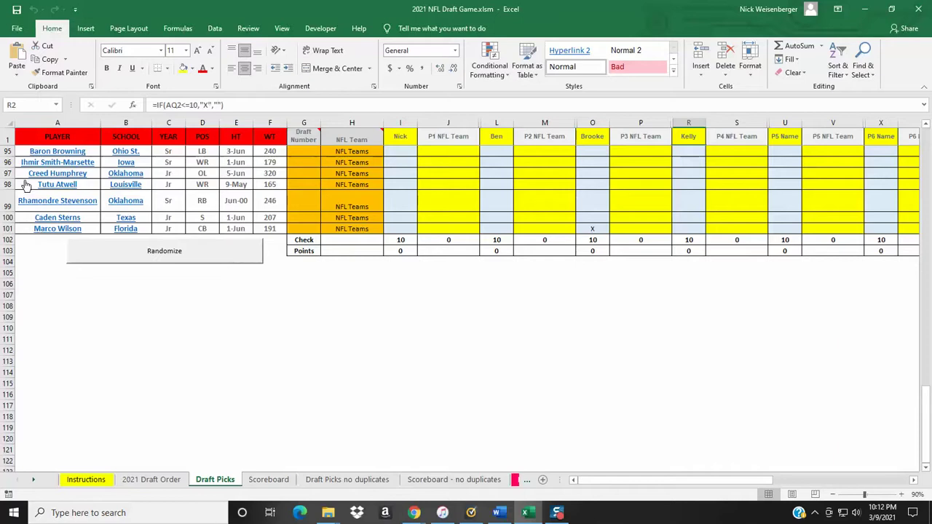
Check the first participant's count formula in the Check row and examine the X marks throughout that participant's column.
scroll(396, 358, "up", 4)
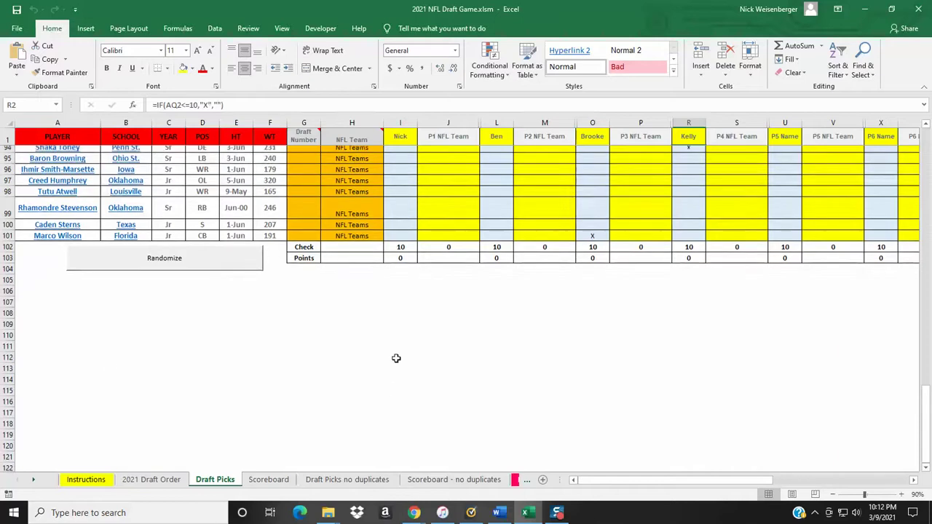
left_click_drag(664, 481, 569, 471)
left_click(405, 383)
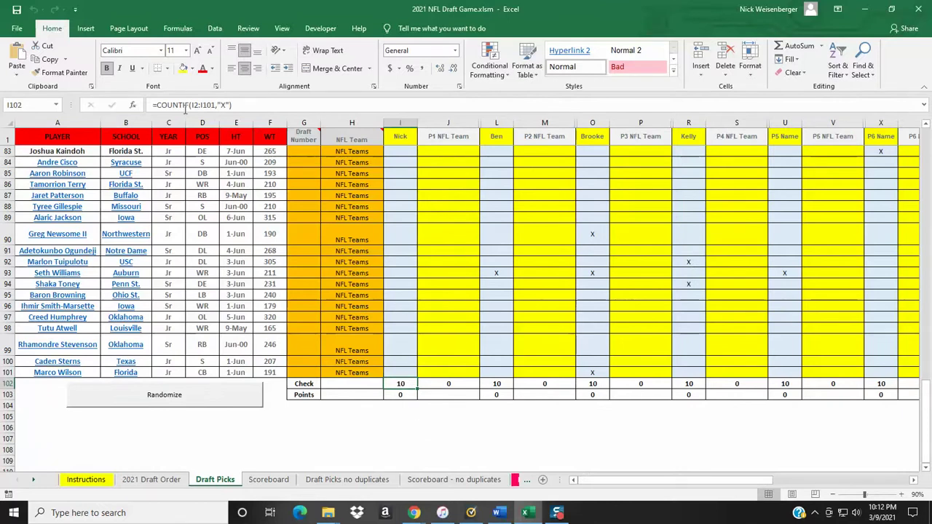
scroll(415, 361, "up", 5)
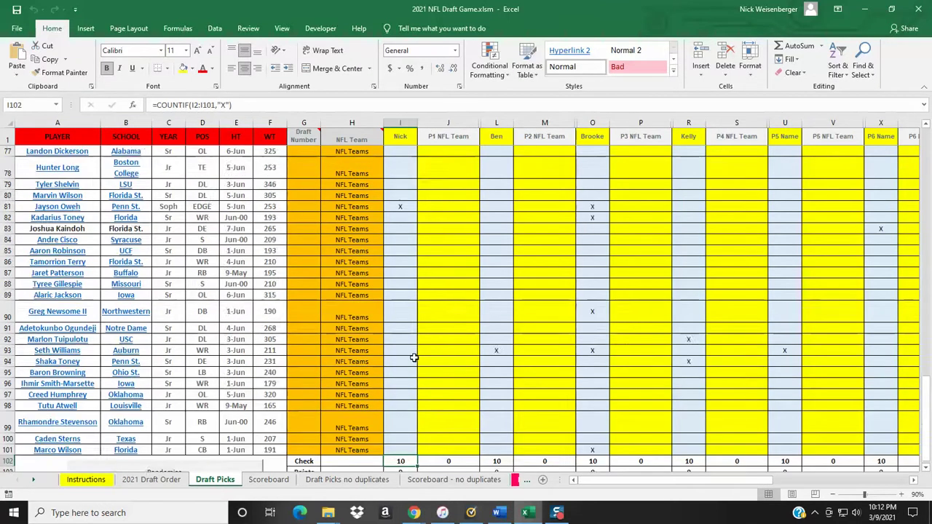
left_click(405, 317)
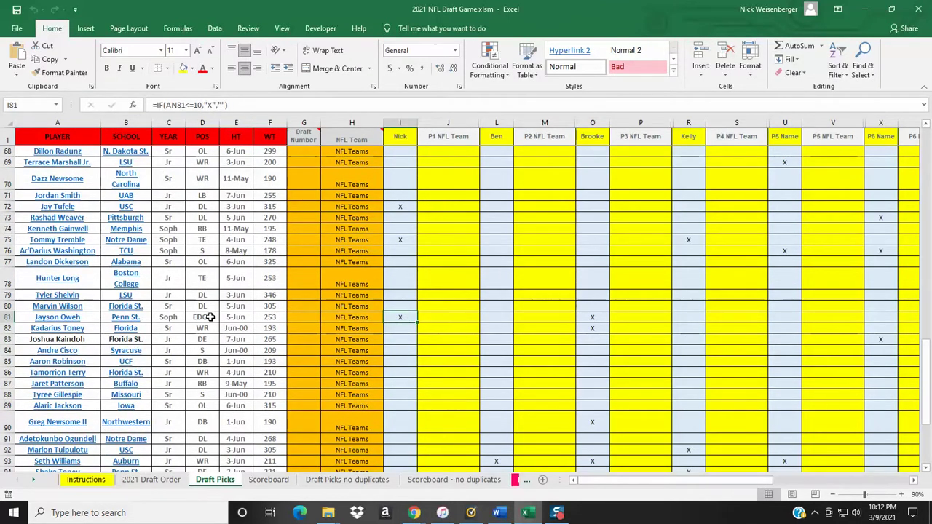
scroll(411, 313, "up", 10)
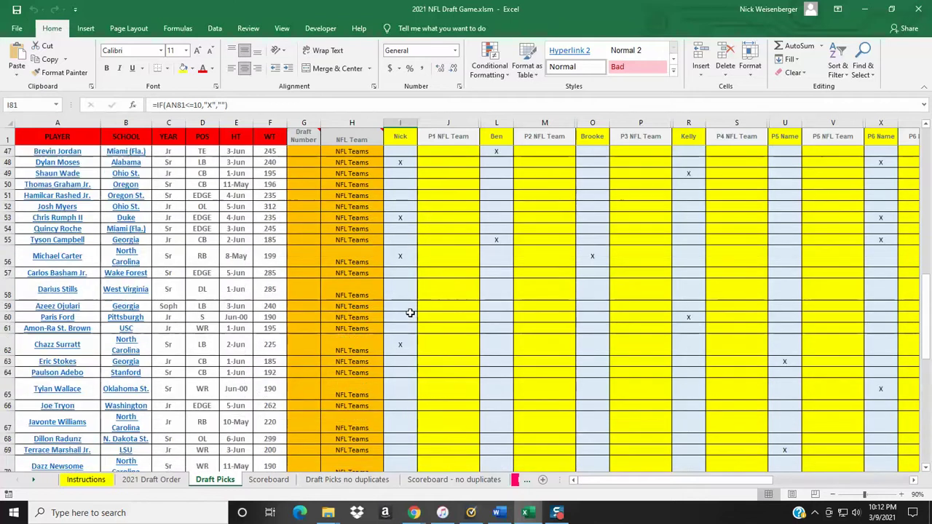
scroll(410, 313, "up", 10)
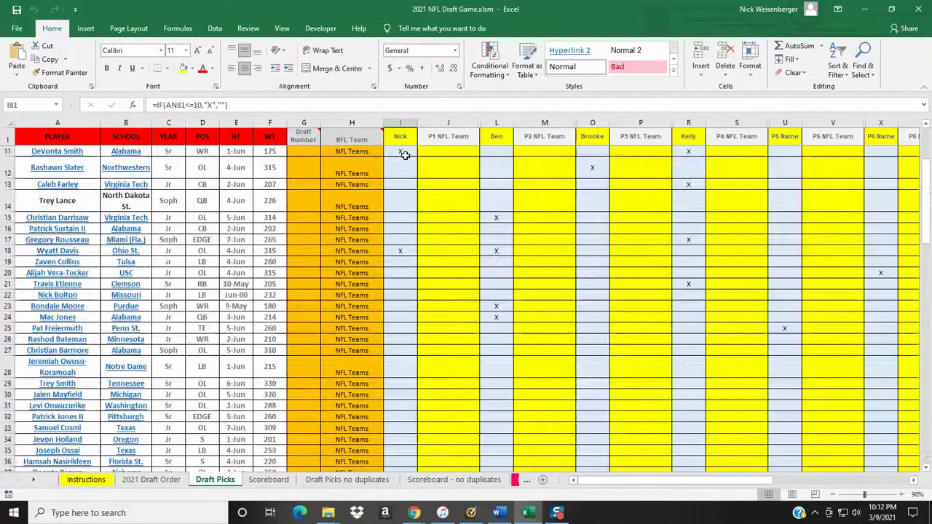
scroll(405, 172, "up", 3)
Examine the pick lists generated for all ten participants, including the lookup formula for the second participant's tenth pick.
left_click_drag(661, 483, 712, 487)
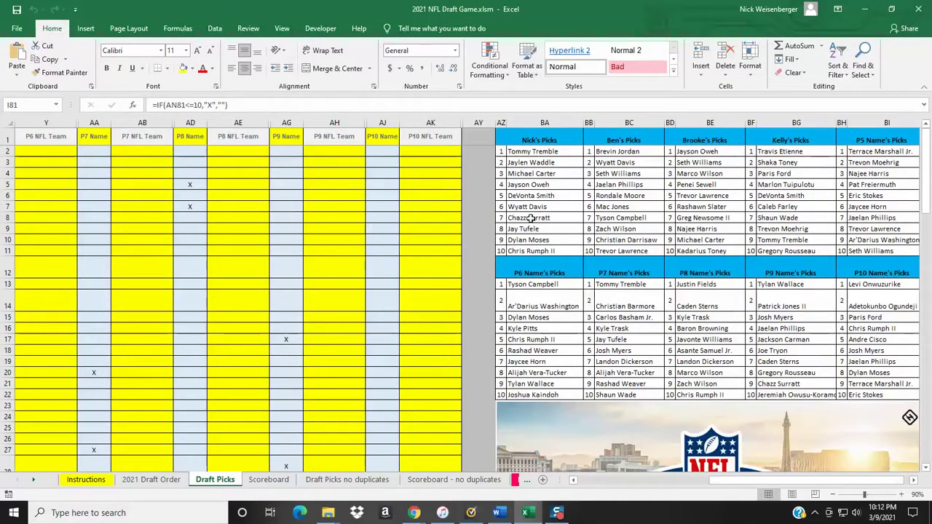
left_click_drag(757, 486, 803, 478)
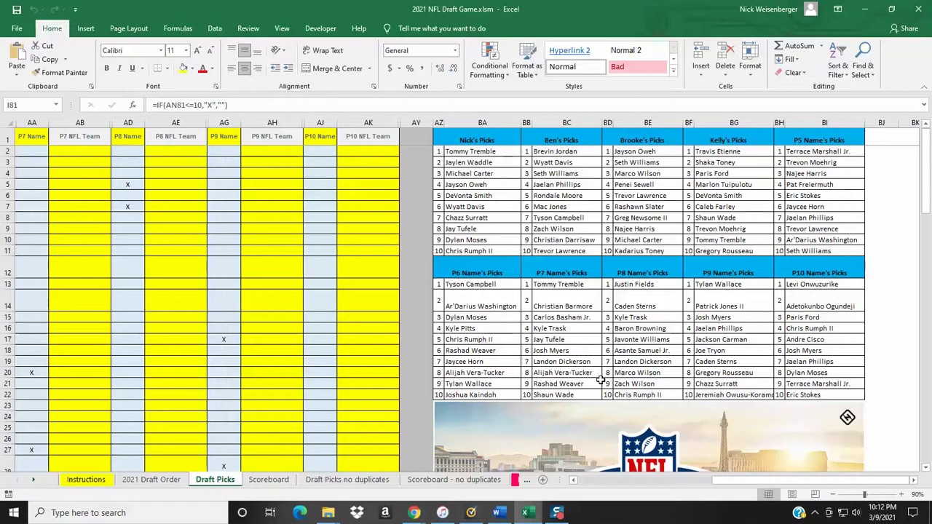
left_click(567, 251)
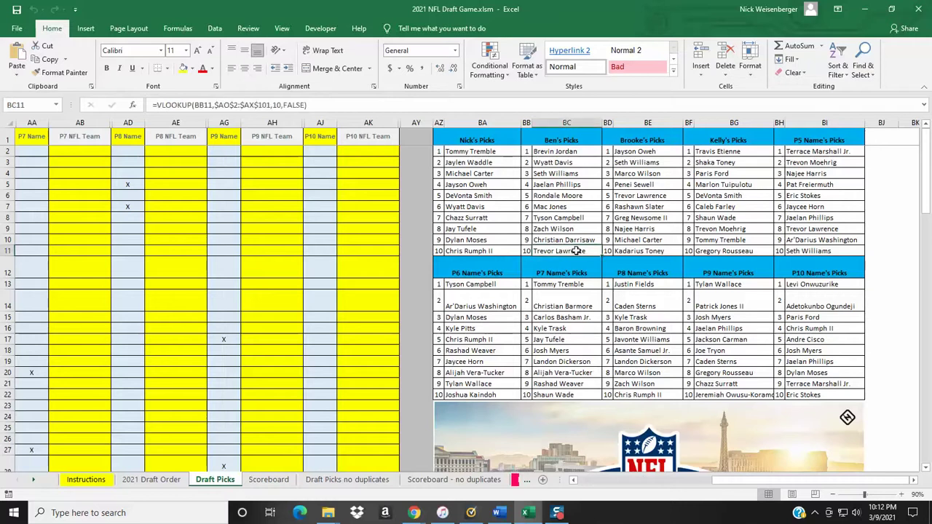
Enter draft numbers 1, 2 and 3 for the first three prospects and check the resulting ranking on the Scoreboard sheet.
left_click_drag(719, 484, 581, 483)
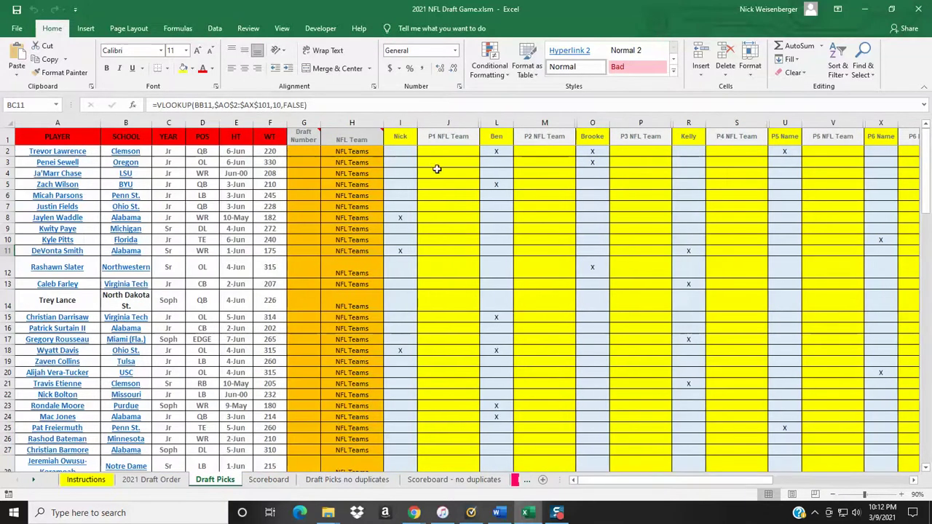
left_click(313, 151)
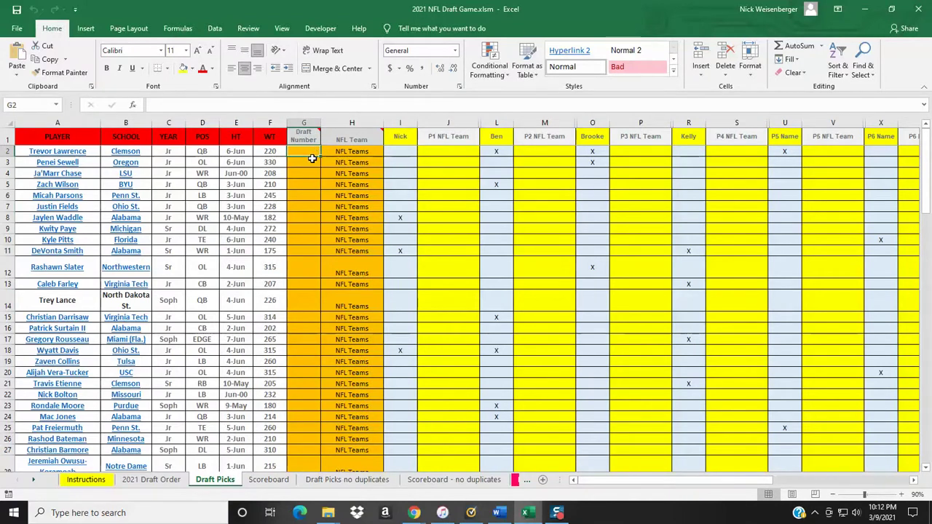
type("1")
key("Return")
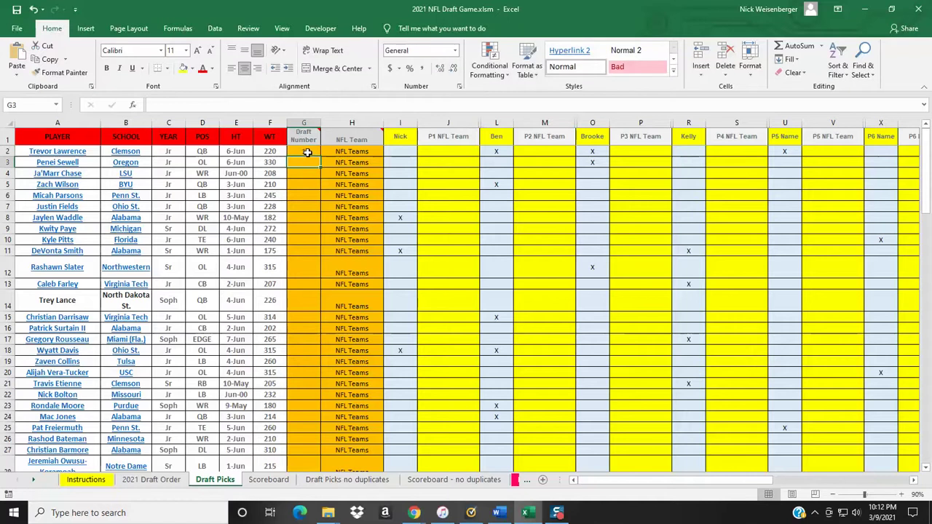
type("2")
key("Return")
type("3")
left_click(412, 178)
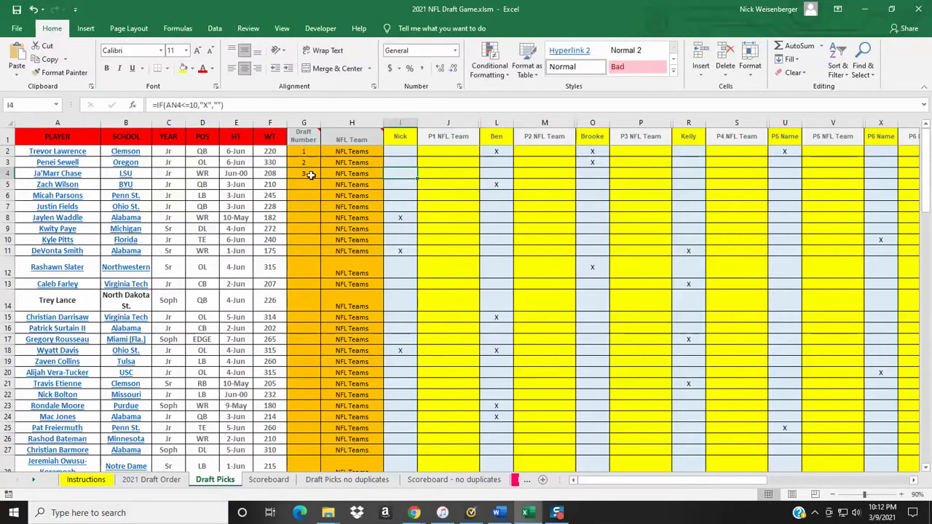
left_click(258, 481)
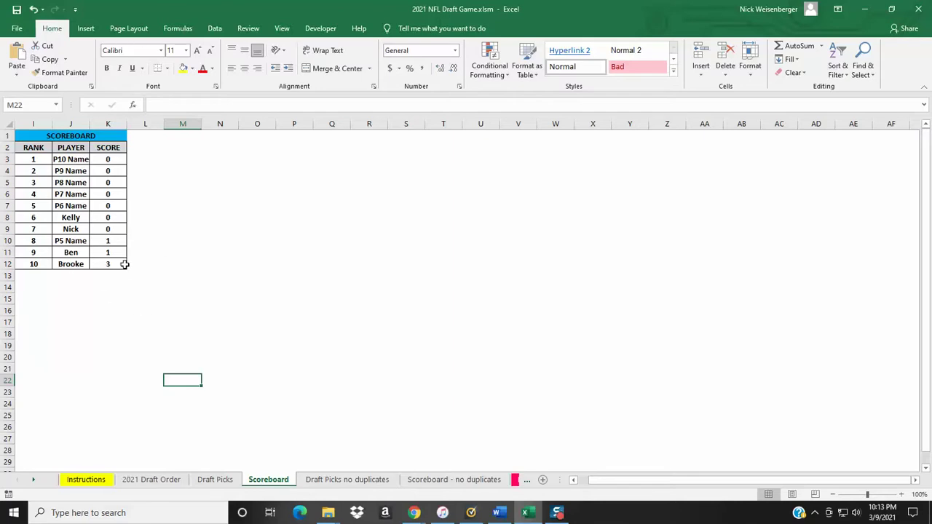
Enter draft numbers 55, 45, 32, 11 and 9 for the prospects in rows 5 to 9 of the Draft Picks sheet.
left_click(215, 479)
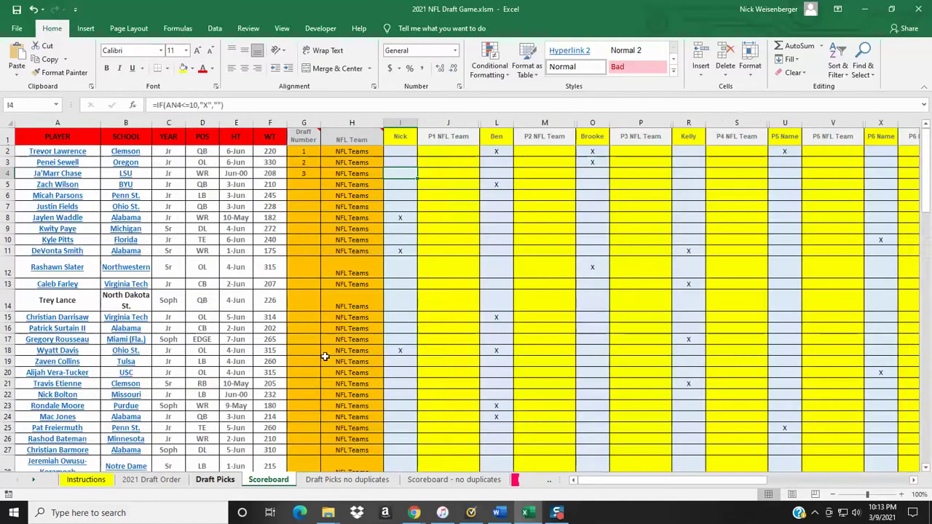
left_click(305, 183)
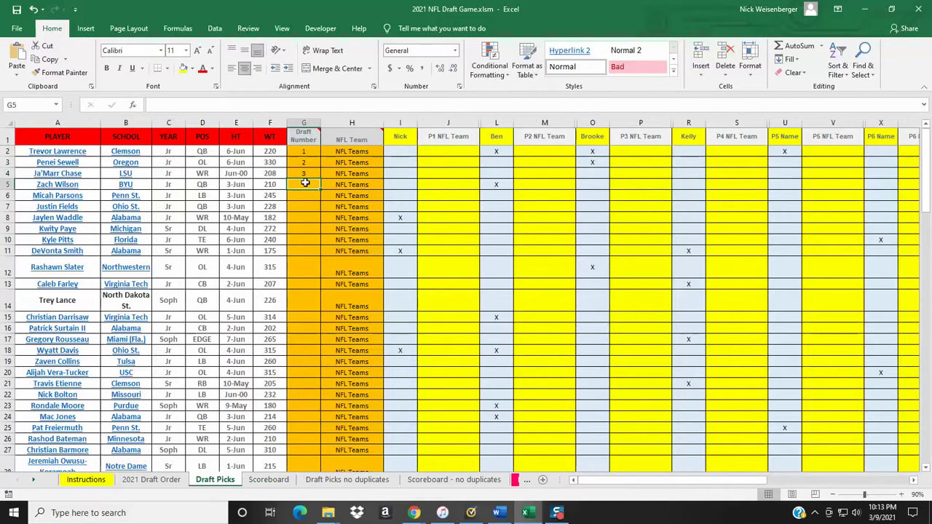
type("55")
left_click(308, 196)
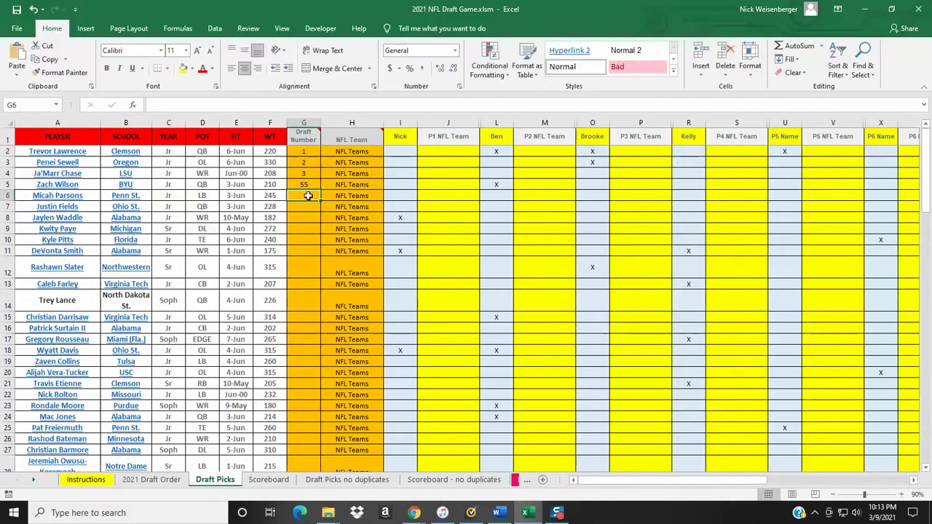
type("45")
left_click(305, 206)
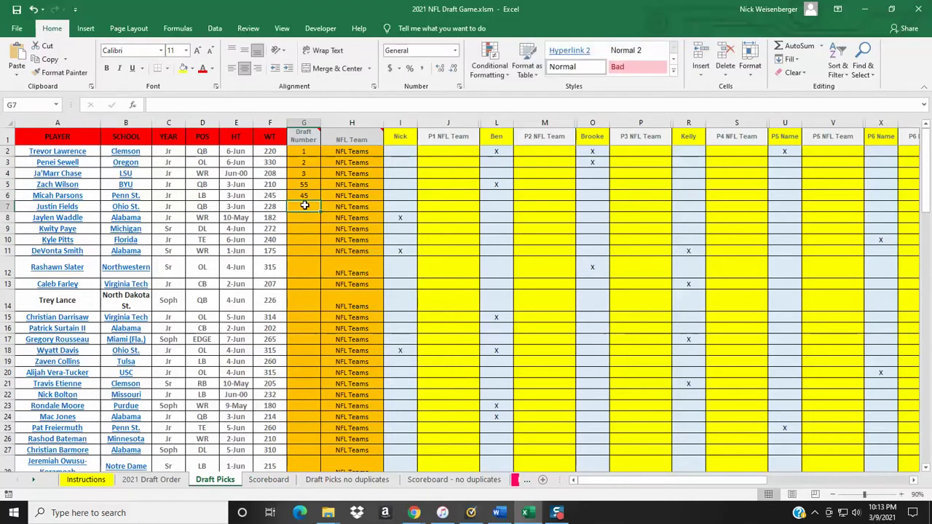
type("32")
left_click(307, 217)
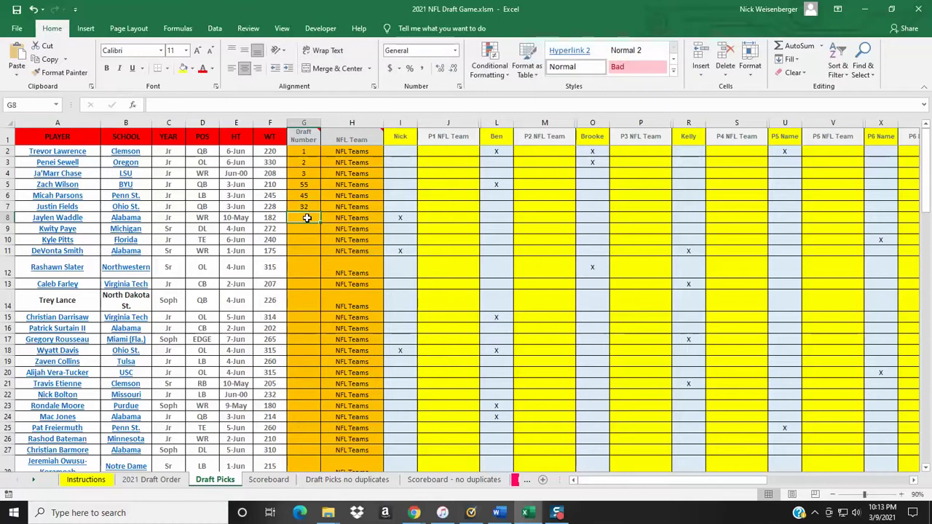
type("11")
left_click(305, 229)
type("9")
left_click(308, 257)
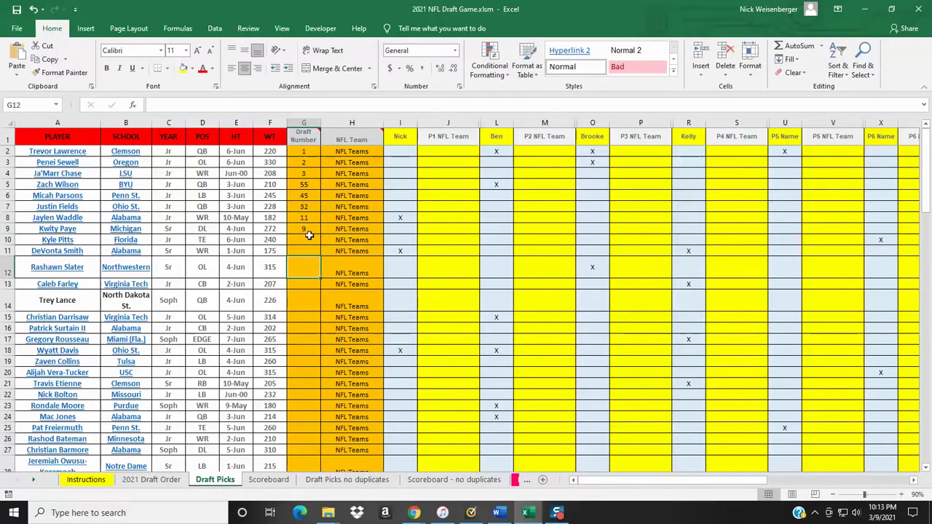
Review the 2021 Draft Order sheet and the updated player ranking on the Scoreboard sheet.
left_click(151, 480)
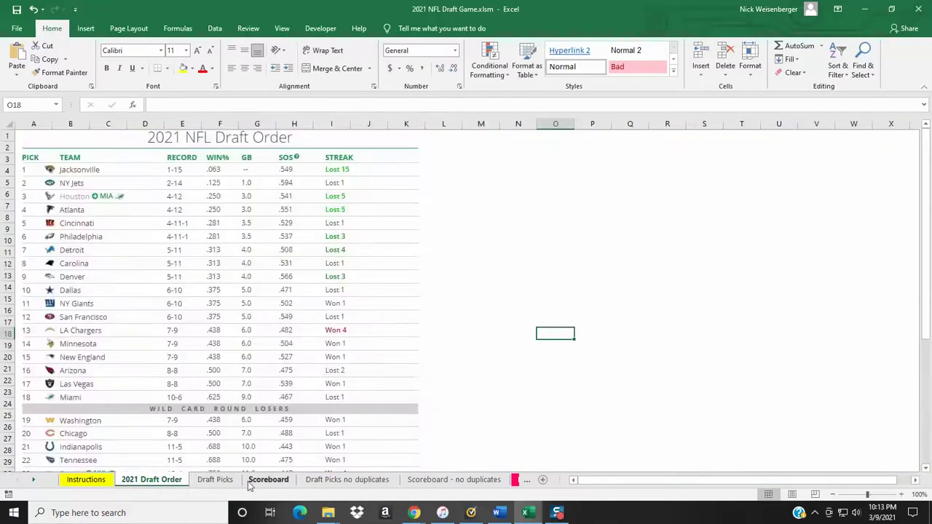
left_click(268, 480)
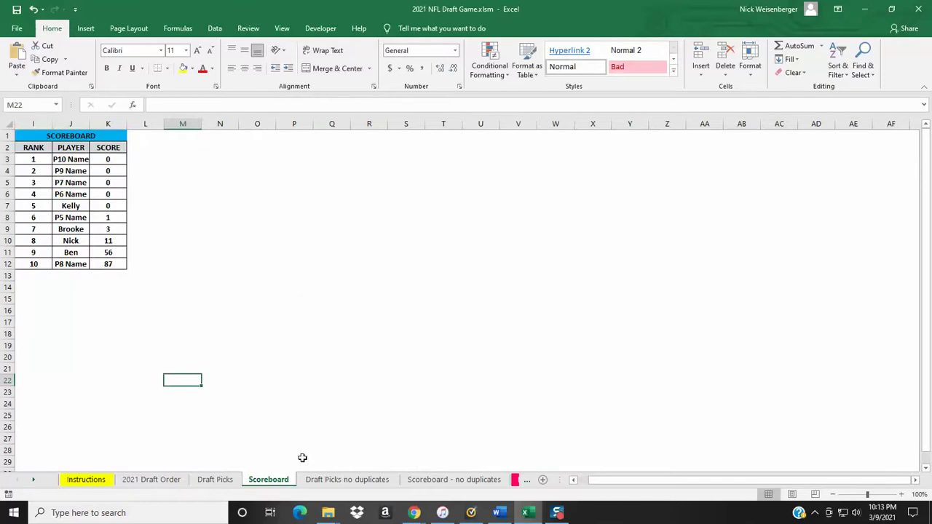
left_click(166, 481)
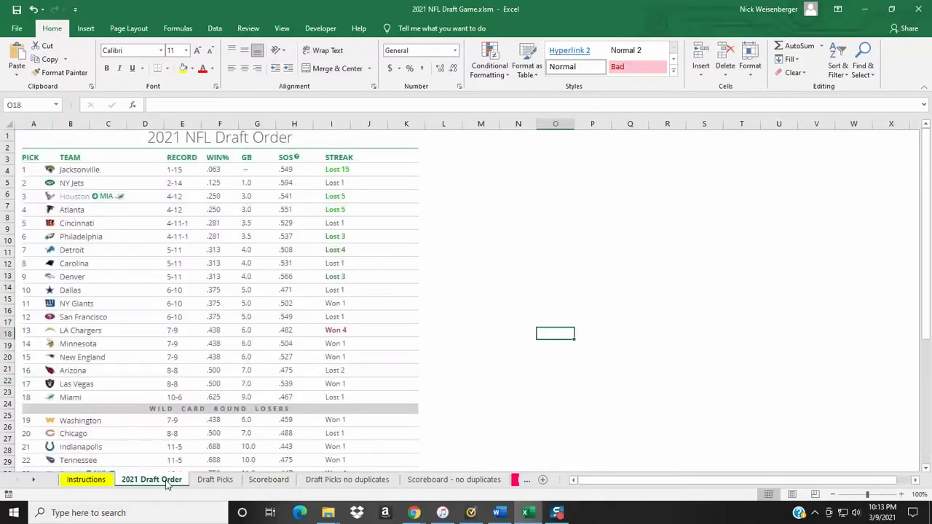
left_click(267, 480)
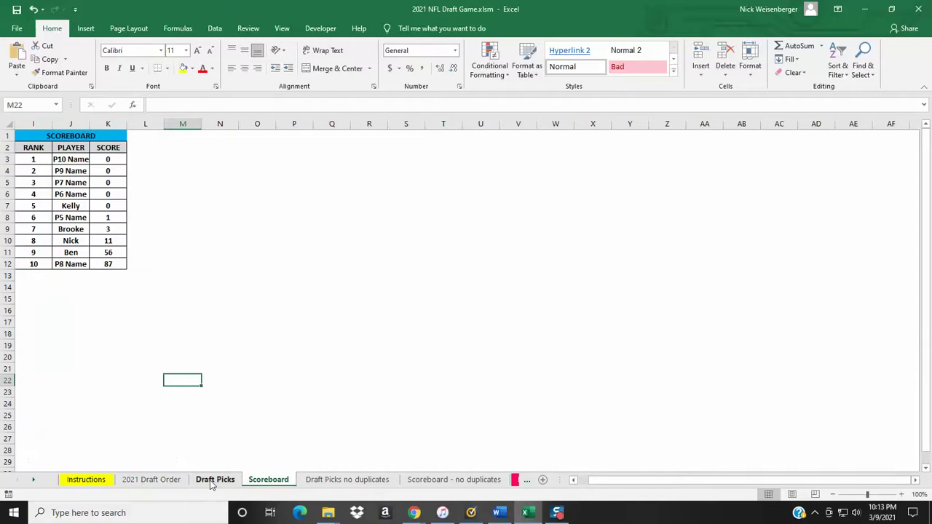
On the Draft Picks sheet, choose Cincinnati Bengals as the first participant's P1 NFL Team guess for Jaylen Waddle.
left_click(213, 480)
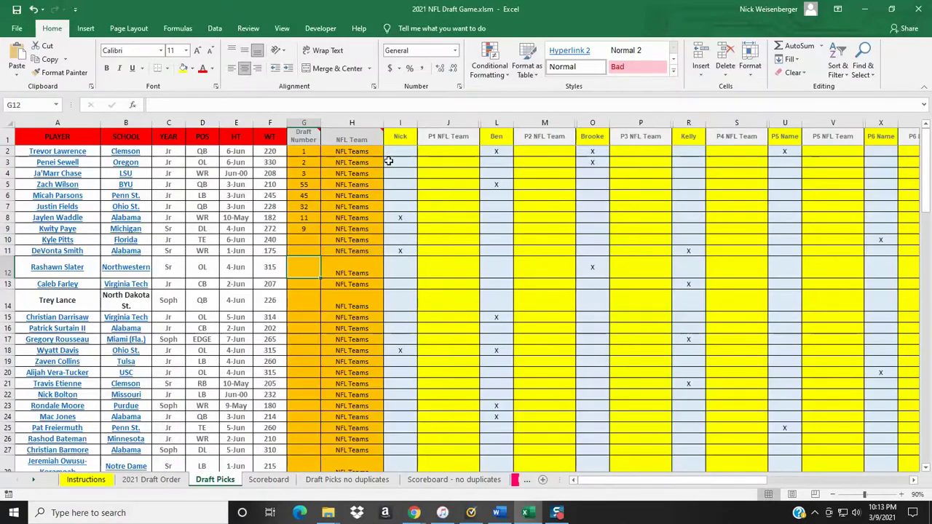
left_click(363, 151)
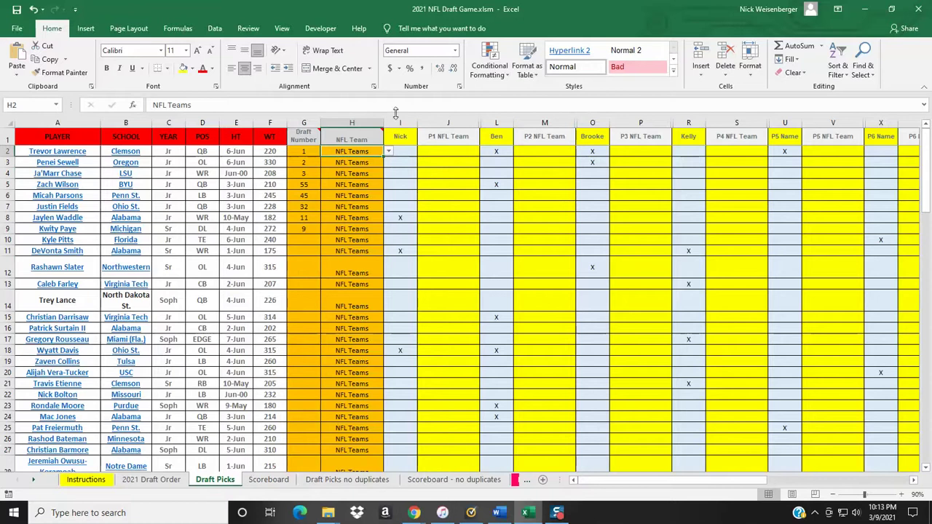
left_click(400, 218)
left_click(429, 219)
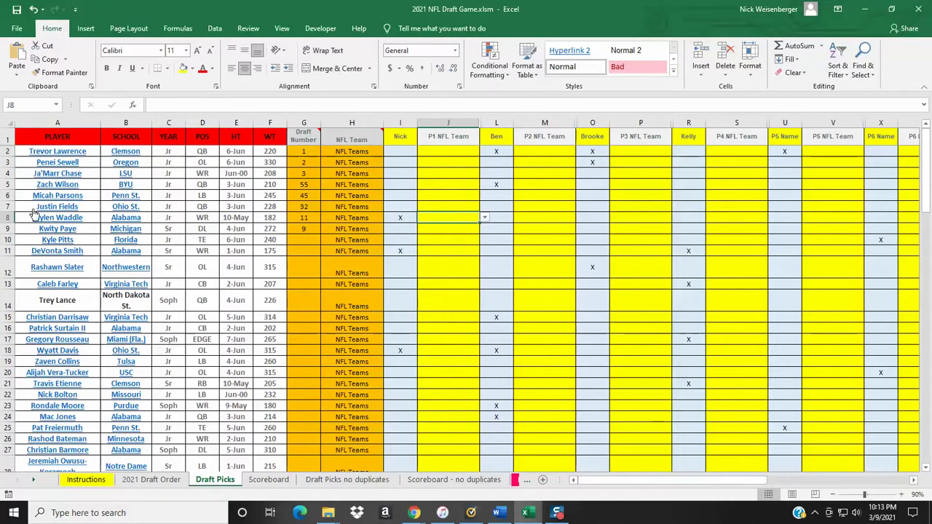
left_click(484, 217)
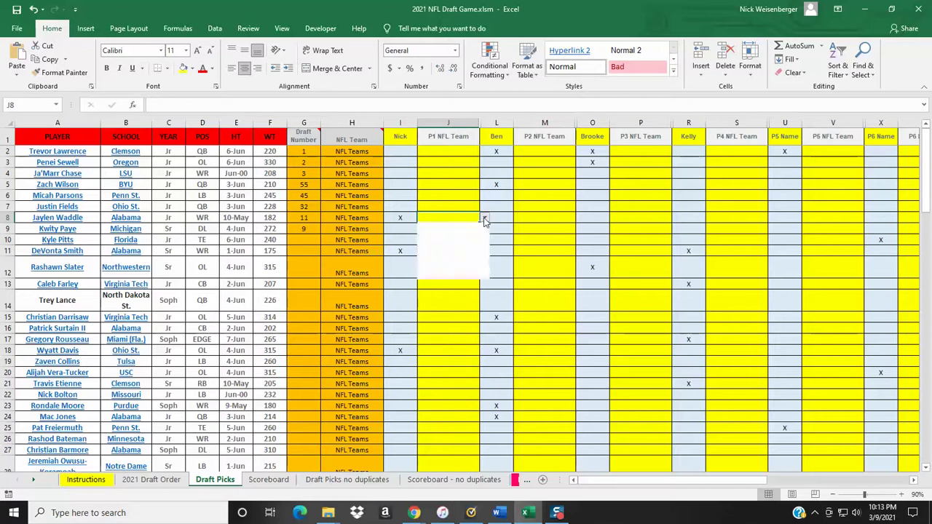
left_click(484, 218)
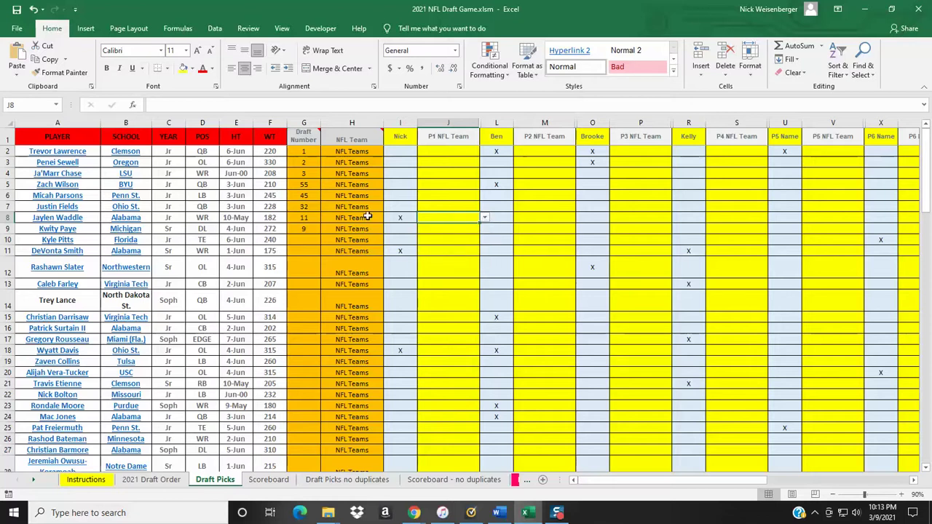
left_click(484, 218)
left_click(451, 221)
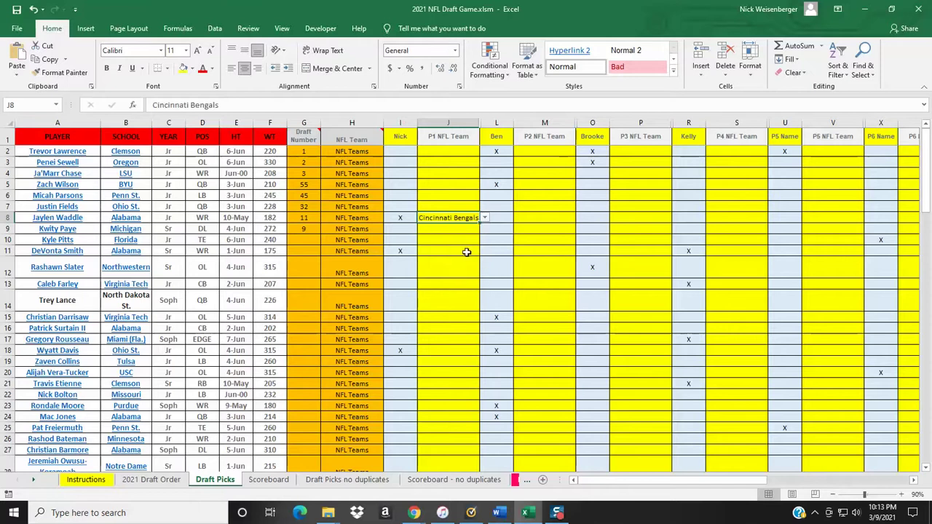
Set Jaylen Waddle's actual NFL Team to Arizona Cardinals and look through the rest of the prospect list.
left_click(367, 217)
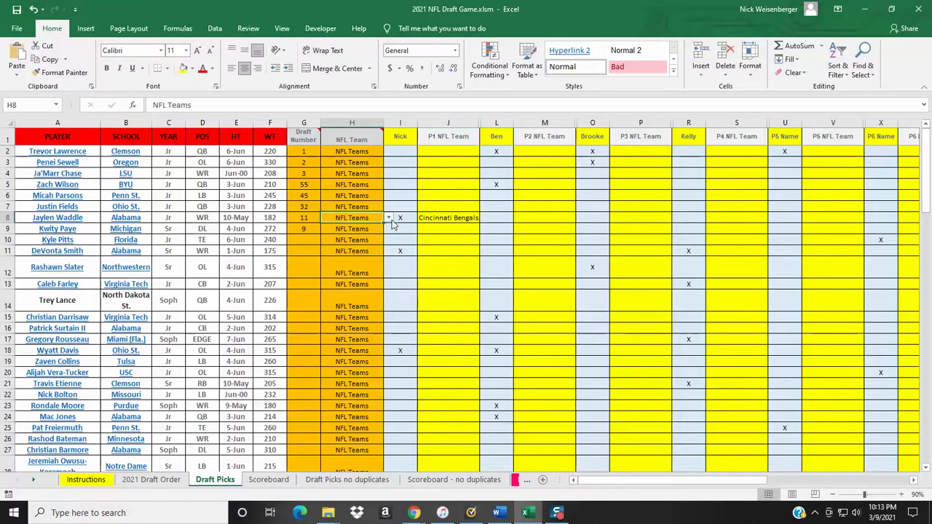
left_click(389, 218)
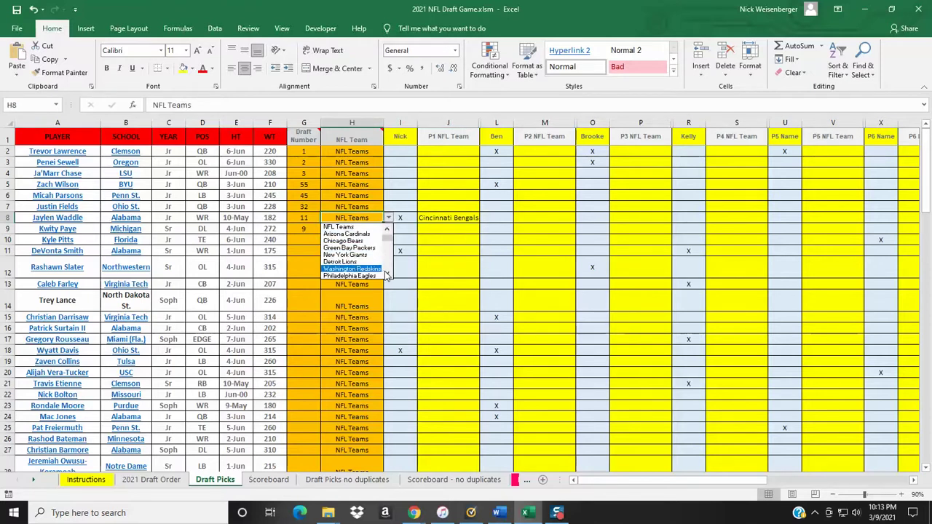
left_click(347, 234)
scroll(452, 271, "down", 19)
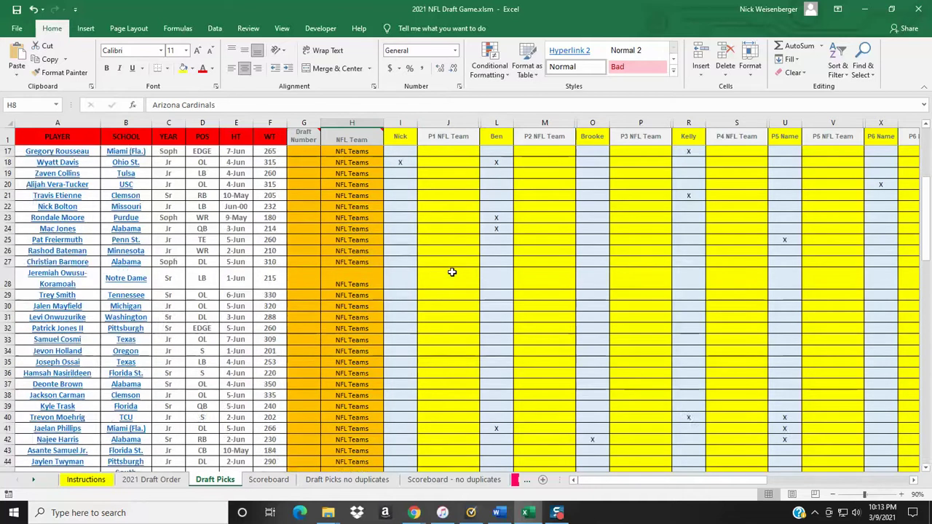
scroll(451, 272, "down", 14)
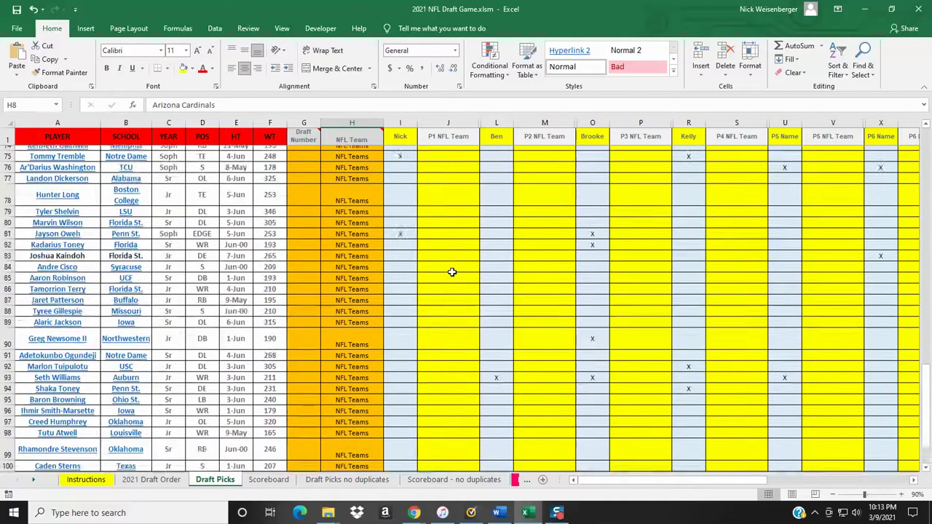
scroll(451, 271, "up", 2)
scroll(458, 205, "up", 20)
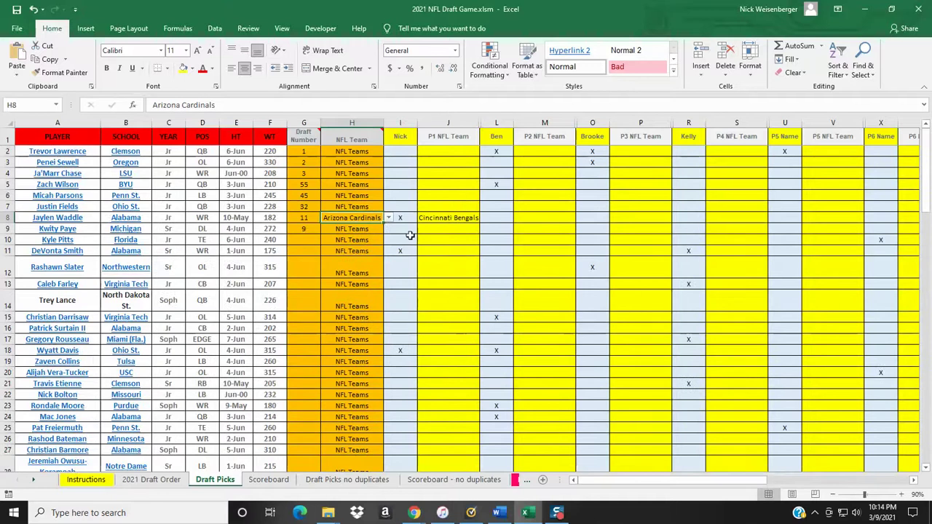
Set Jaylen Waddle's actual NFL Team to Cincinnati Bengals to match the first participant's guess.
left_click(389, 219)
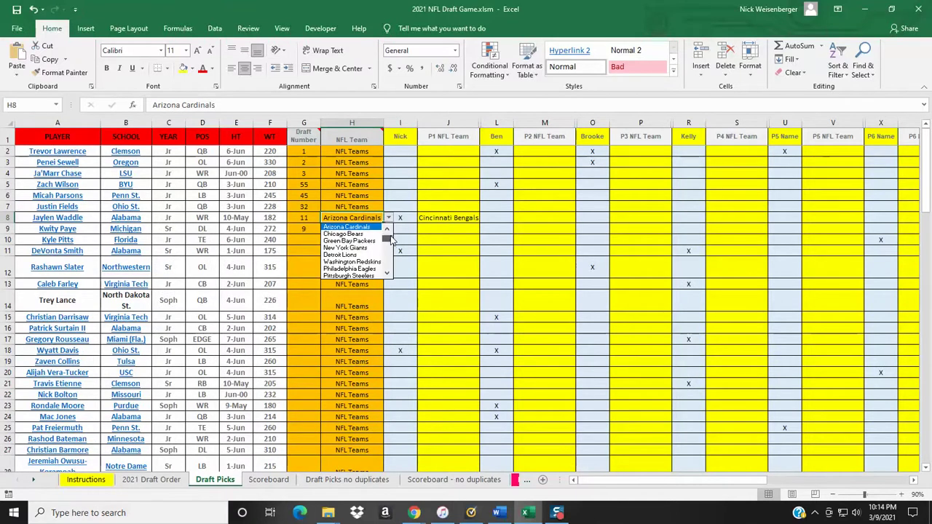
left_click_drag(391, 240, 389, 275)
left_click(387, 275)
left_click(386, 275)
left_click(386, 275)
left_click(387, 275)
left_click(387, 275)
left_click(387, 276)
left_click(348, 262)
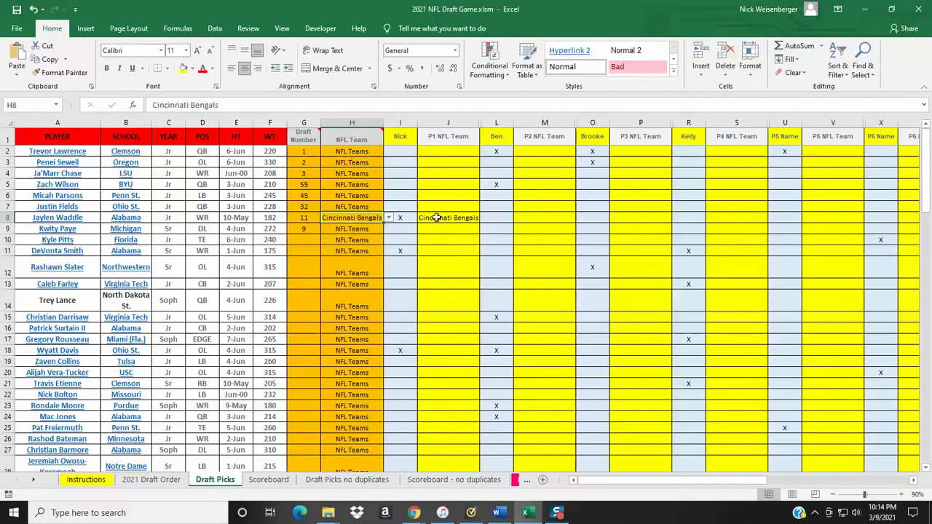
Check the first participant's entries in the Check and Points rows below the prospect list.
scroll(451, 254, "down", 18)
scroll(451, 254, "down", 9)
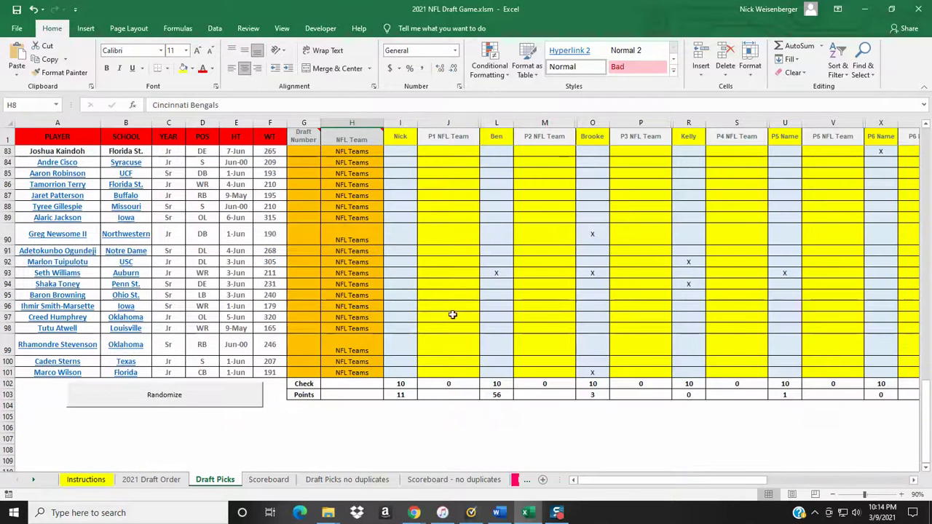
left_click(435, 414)
left_click(444, 396)
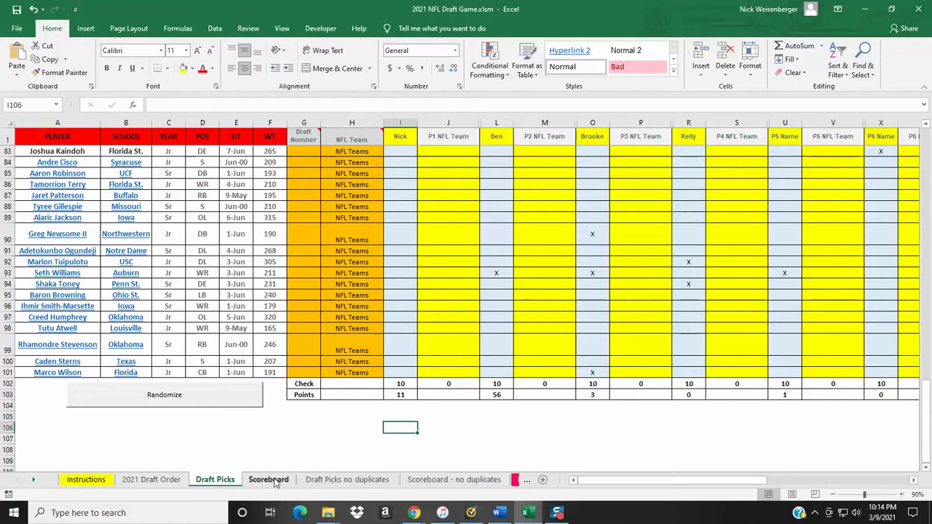
Unhide the calculation columns A to H beside the ranking table on the Scoreboard sheet.
left_click(274, 481)
left_click_drag(110, 131, 33, 124)
right_click(71, 125)
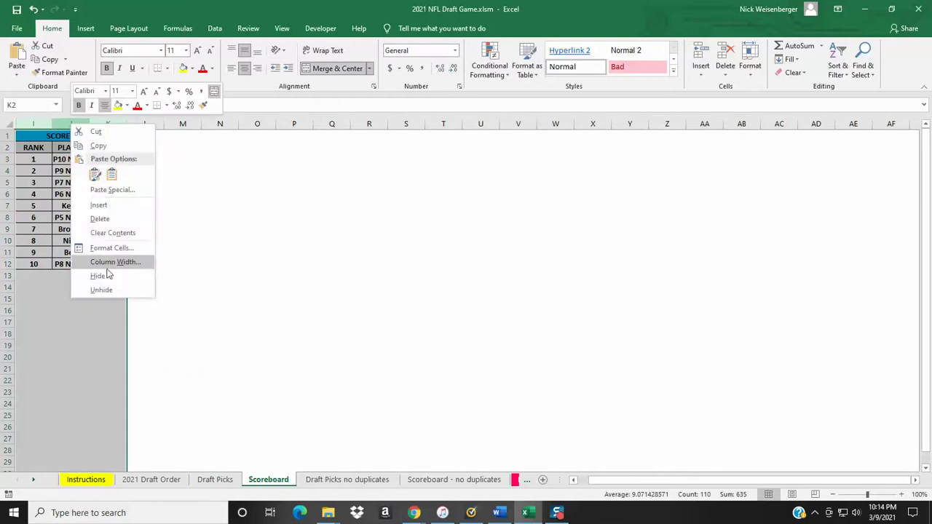
left_click(101, 290)
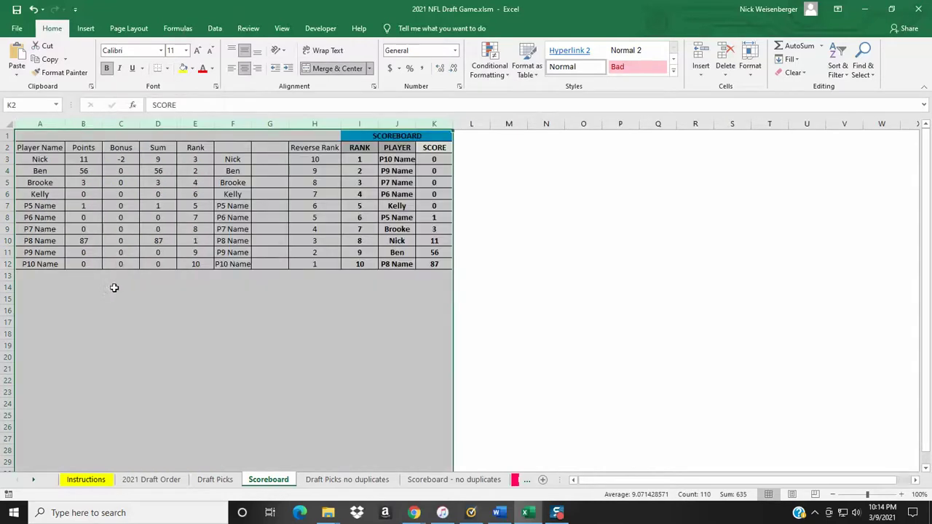
Inspect the first participant's Bonus formula on the Scoreboard sheet and return to the Draft Picks sheet it references.
left_click(217, 323)
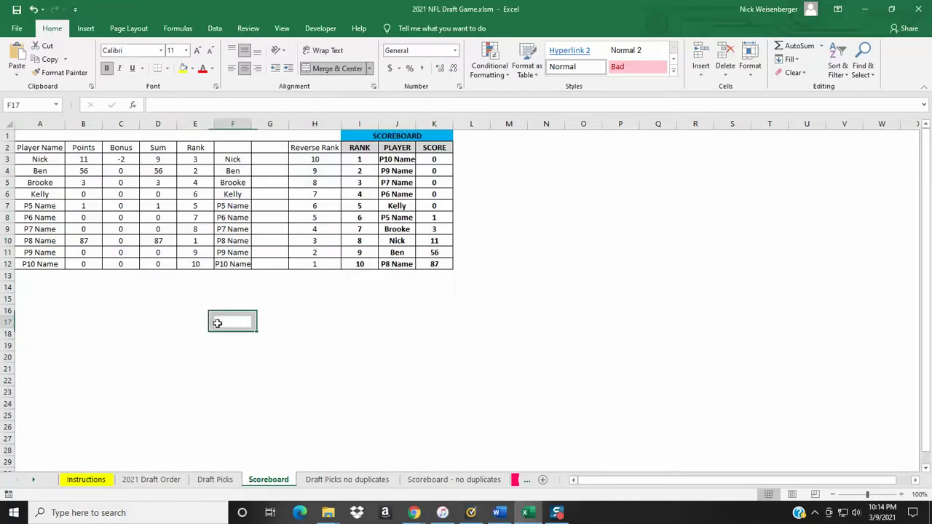
left_click(122, 159)
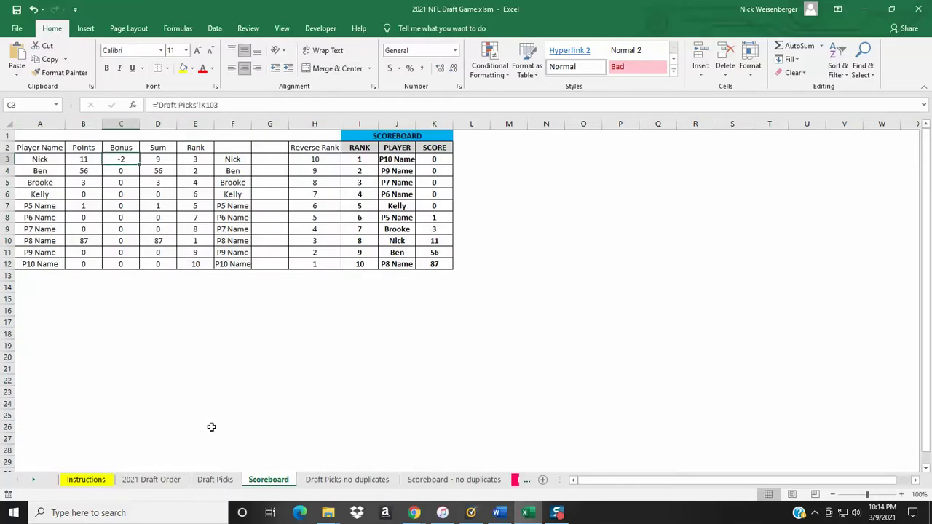
left_click(208, 479)
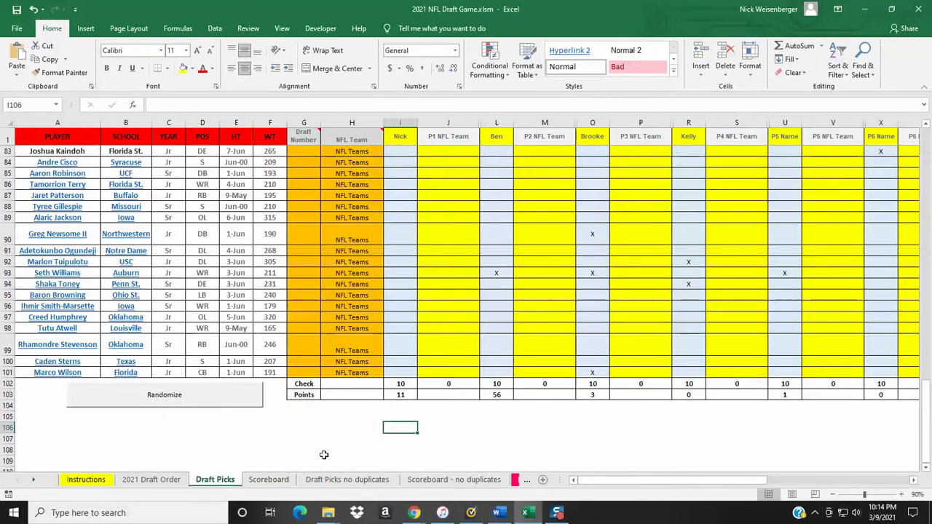
Set DeVonta Smith's actual NFL Team to Arizona Cardinals in the draft picks list.
scroll(384, 347, "up", 2)
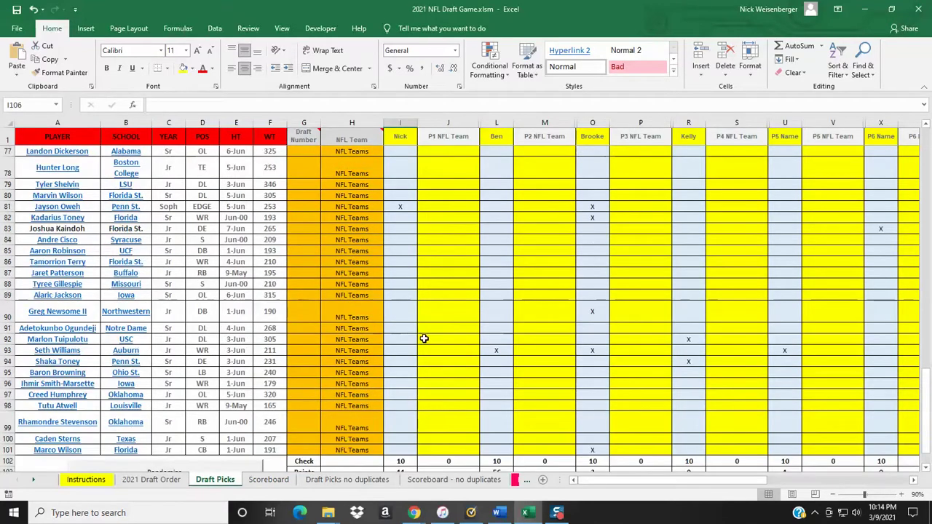
scroll(424, 338, "up", 20)
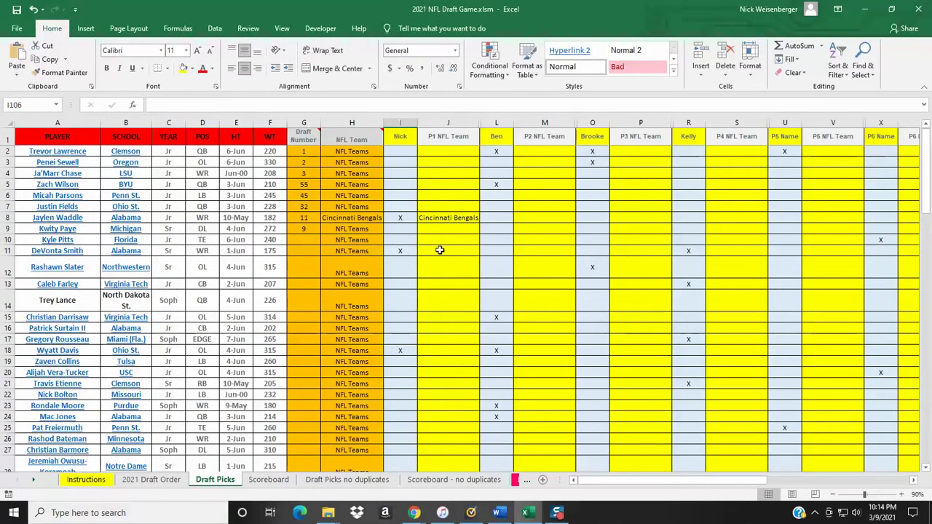
left_click(375, 250)
left_click(388, 252)
left_click(348, 266)
Enter Arizona Cardinals as the first participant's P1 NFL Team guess for DeVonta Smith.
left_click(447, 251)
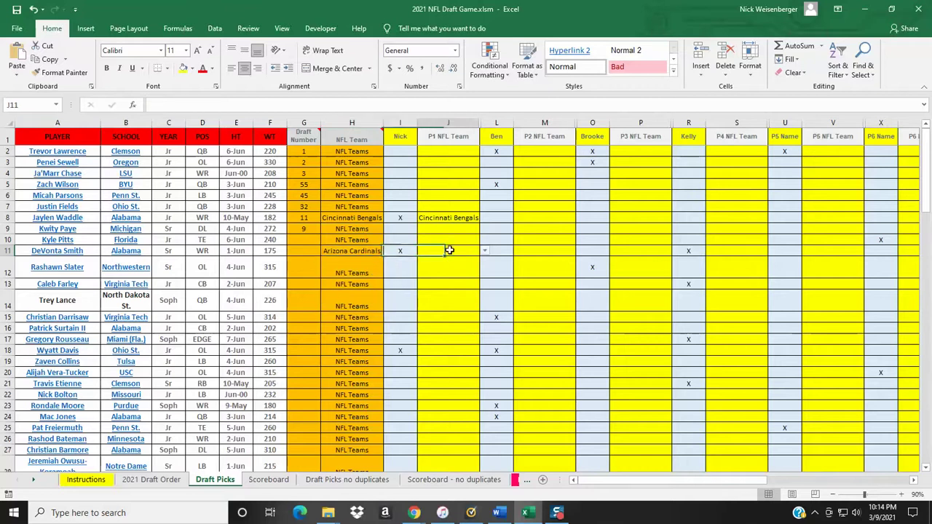
left_click(484, 250)
left_click_drag(482, 295, 482, 263)
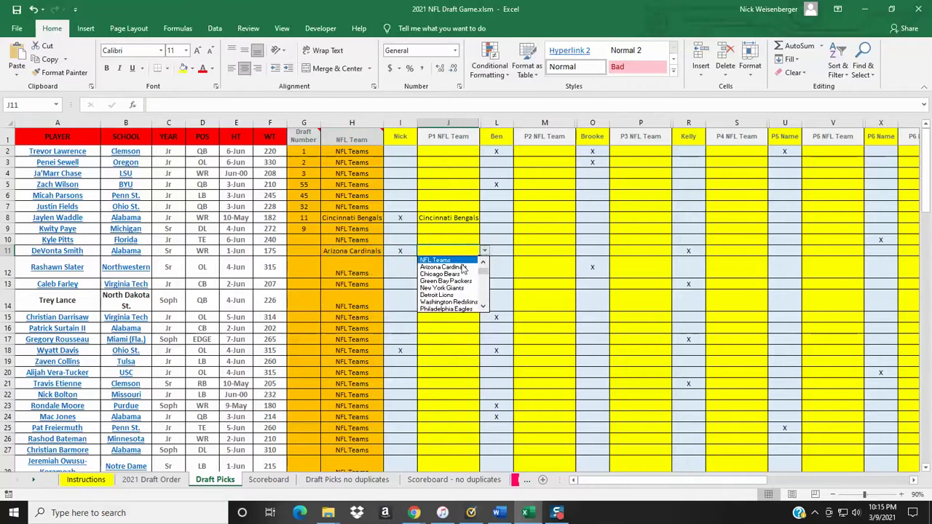
left_click(445, 267)
Check the first participant's Bonus on the Scoreboard sheet, then return to the prospect list on the Draft Picks sheet.
left_click(268, 479)
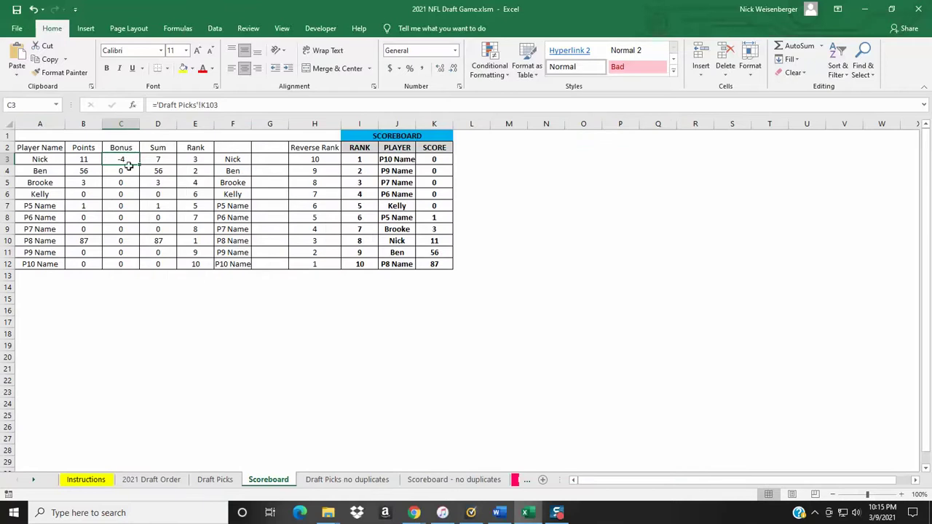
left_click(215, 479)
scroll(435, 384, "down", 4)
scroll(435, 385, "up", 4)
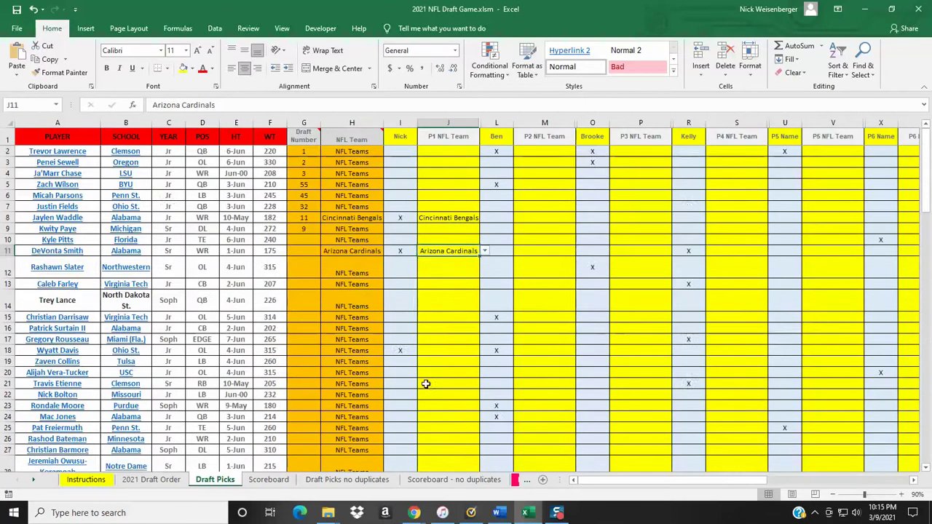